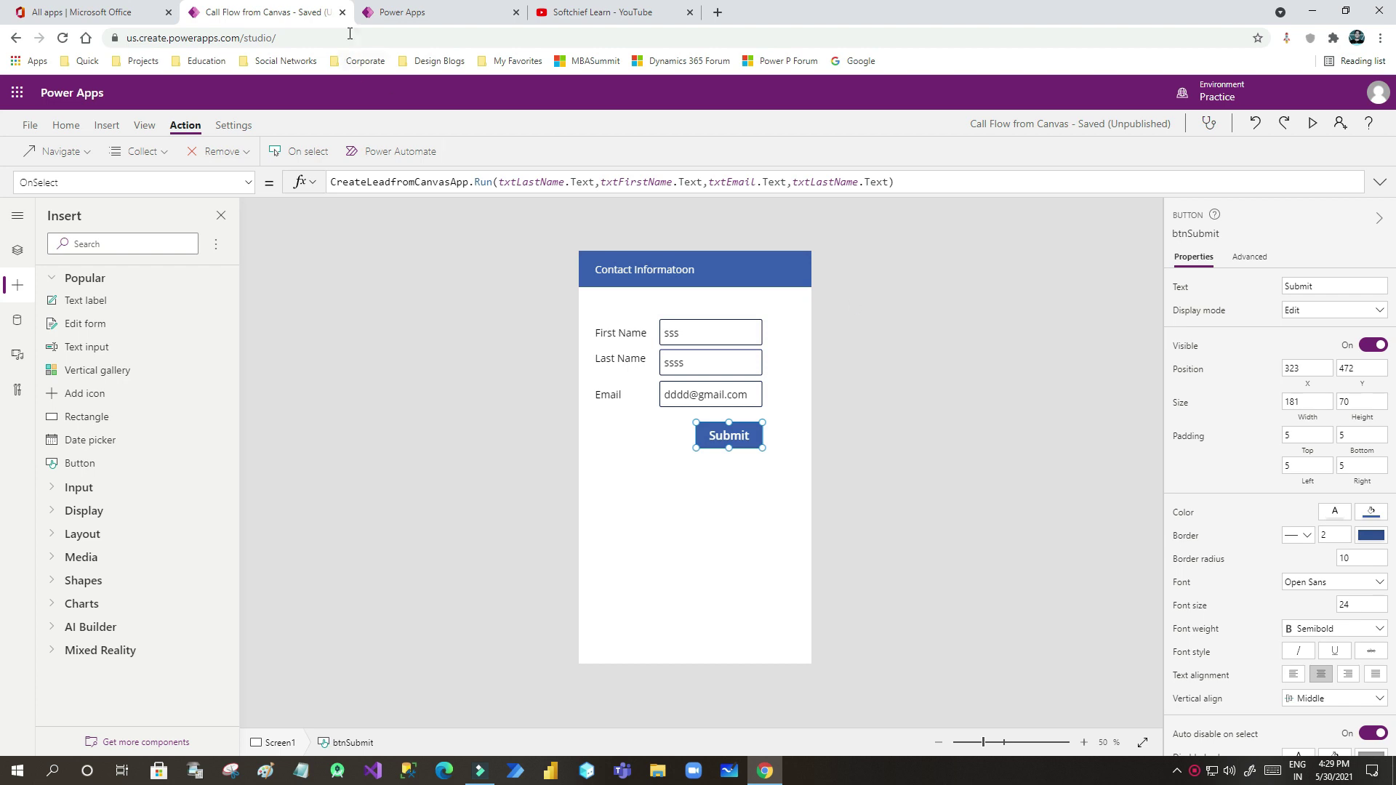
# Resize the Submit button to about 351 × 88 below the Email field.
pyautogui.click(411, 13)
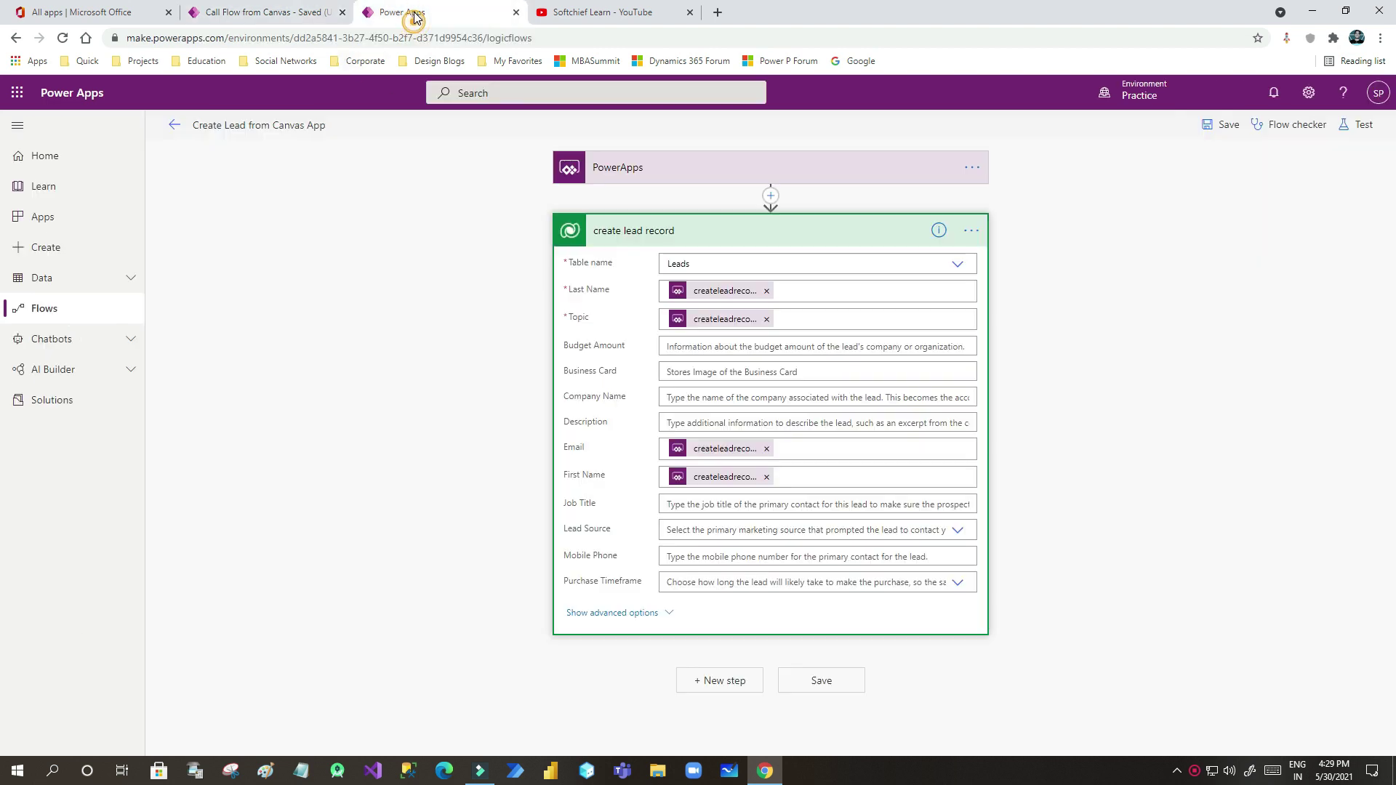
pyautogui.click(255, 12)
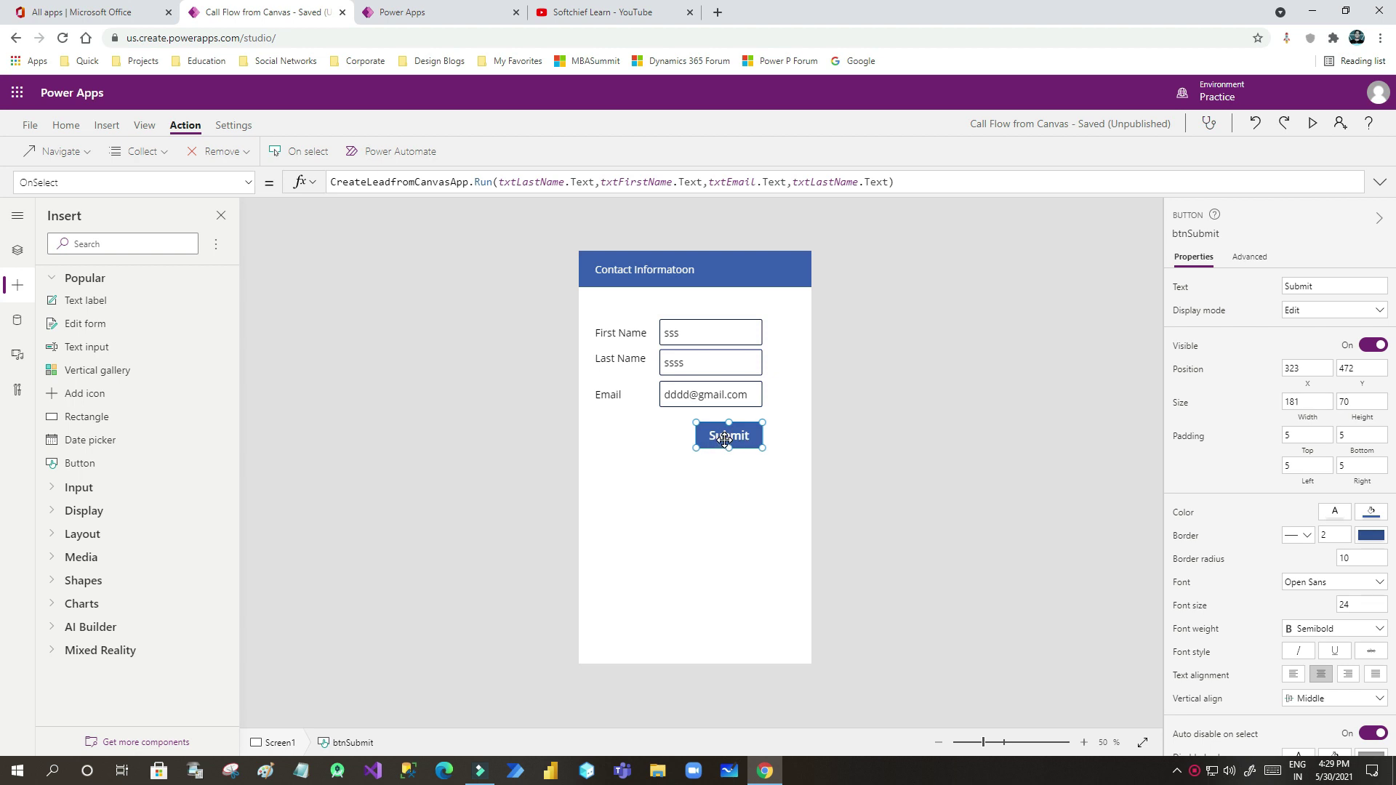
pyautogui.moveTo(695, 450); pyautogui.dragTo(634, 456)
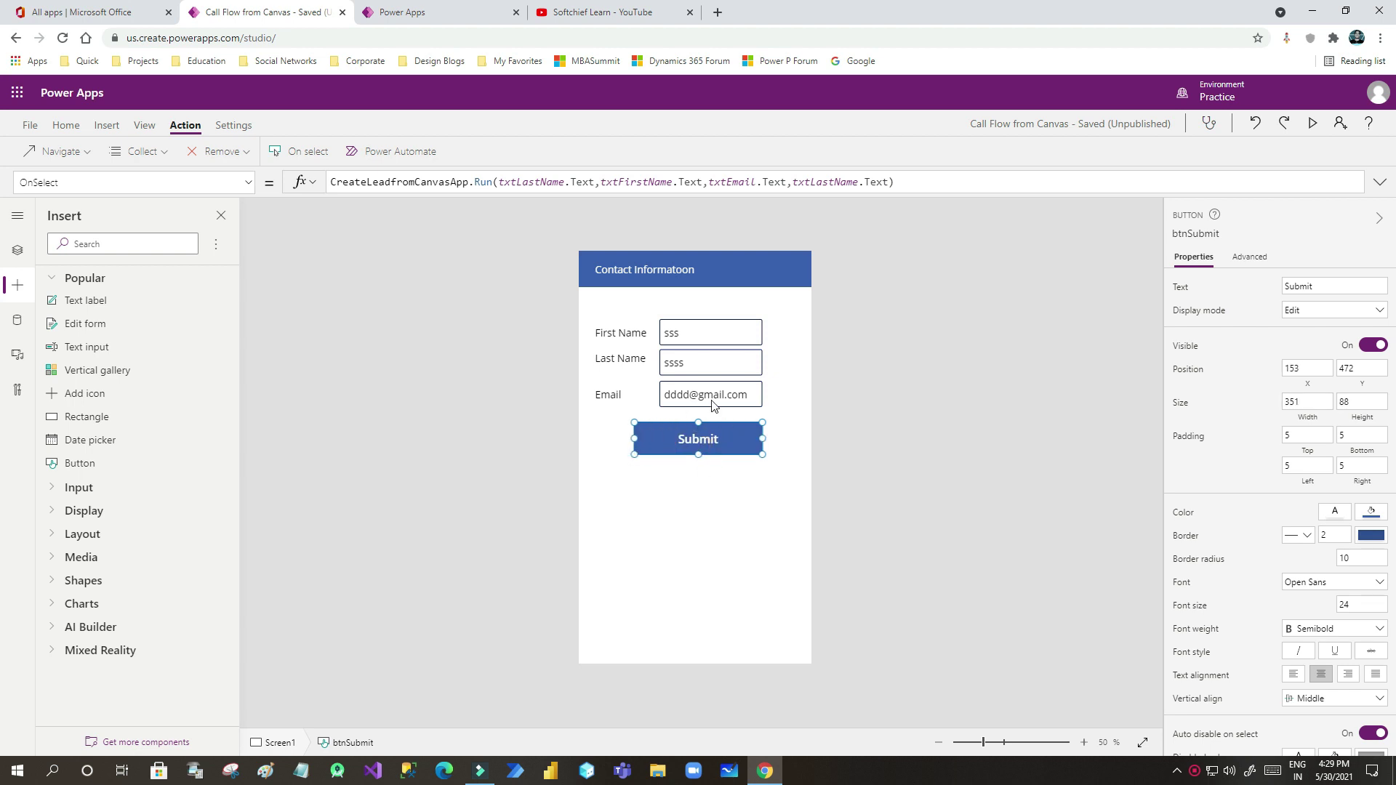
# Review the Submit button's OnSelect CreateLeadfromCanvasApp.Run formula and its form-field parameters.
pyautogui.click(363, 184)
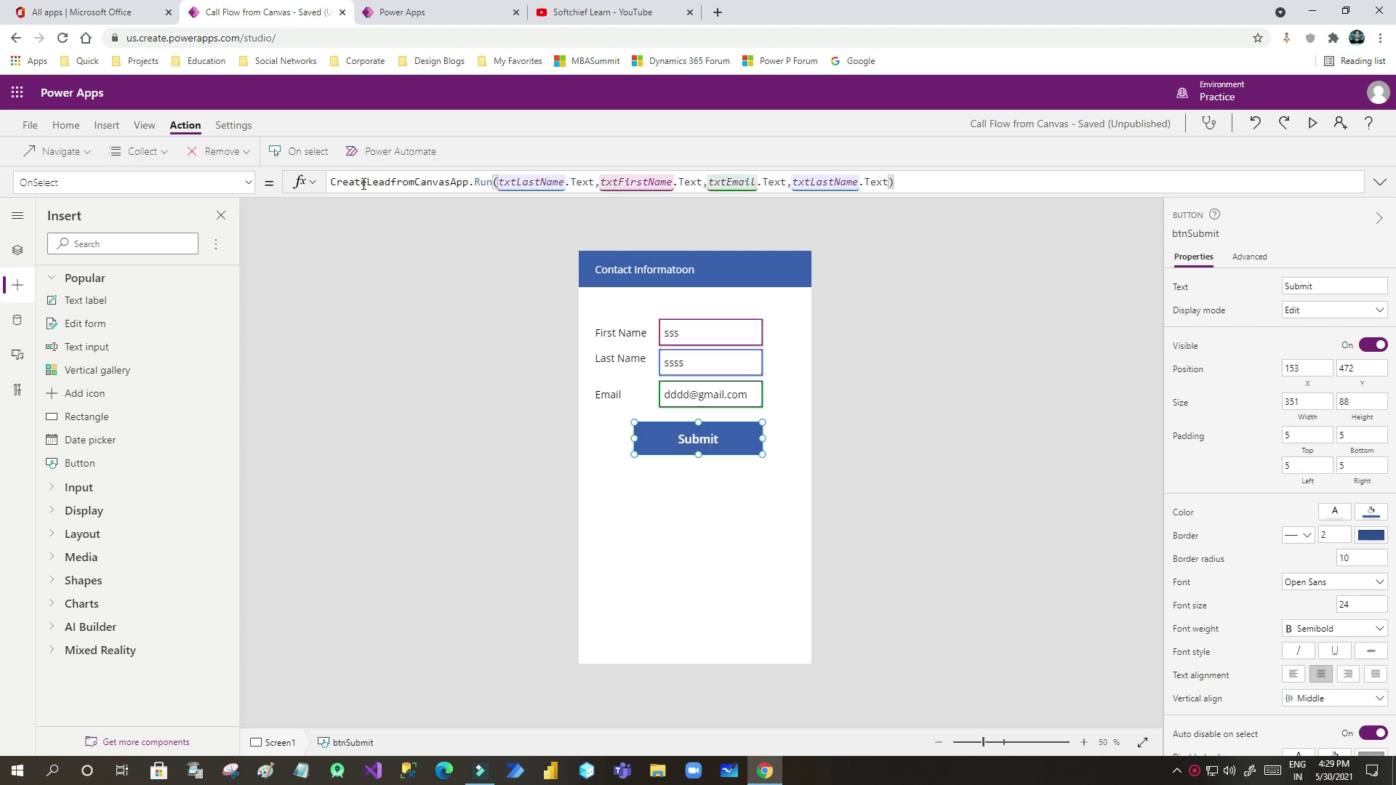
pyautogui.moveTo(363, 182); pyautogui.dragTo(459, 182)
pyautogui.click(458, 182)
pyautogui.click(476, 182)
pyautogui.click(522, 182)
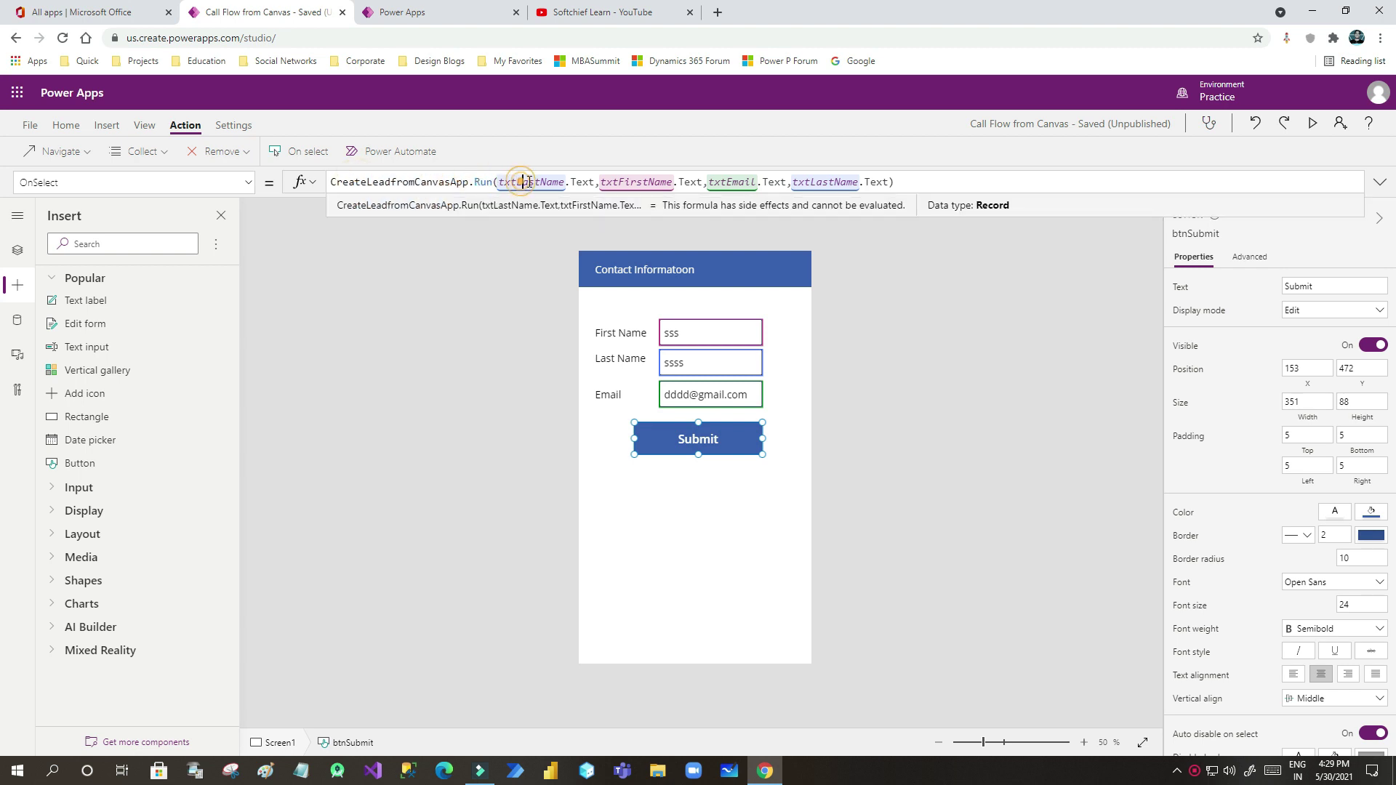
pyautogui.moveTo(522, 182); pyautogui.dragTo(673, 182)
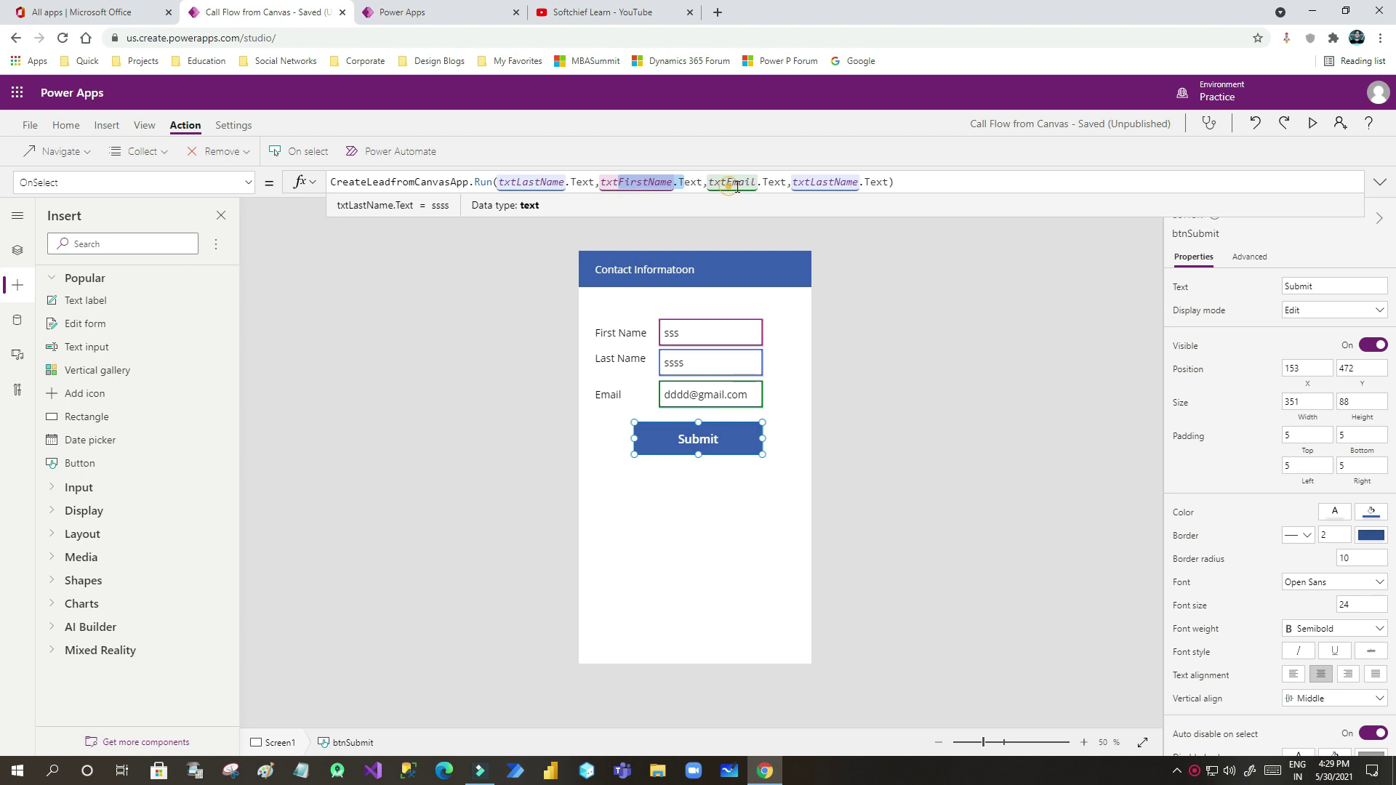
pyautogui.moveTo(895, 182); pyautogui.dragTo(816, 182)
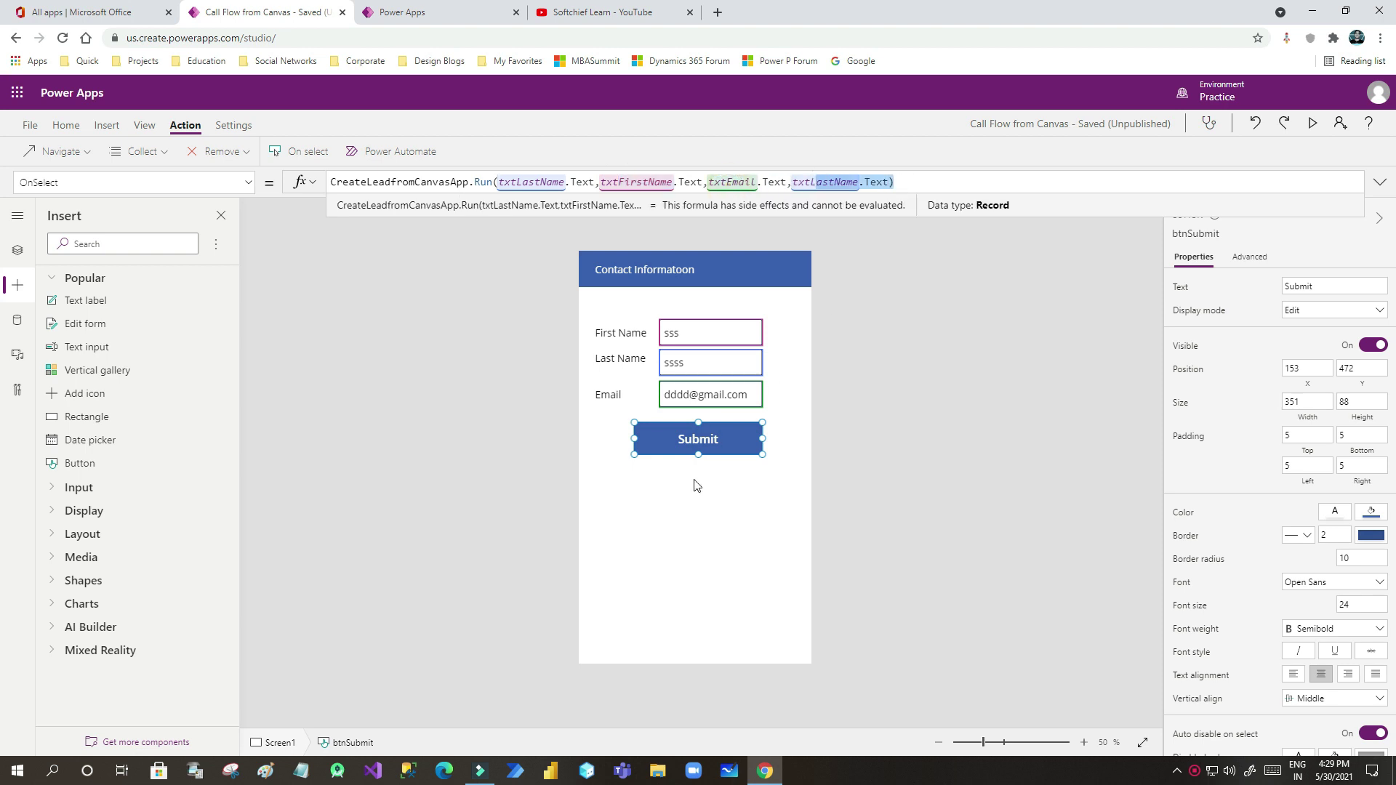
pyautogui.click(683, 440)
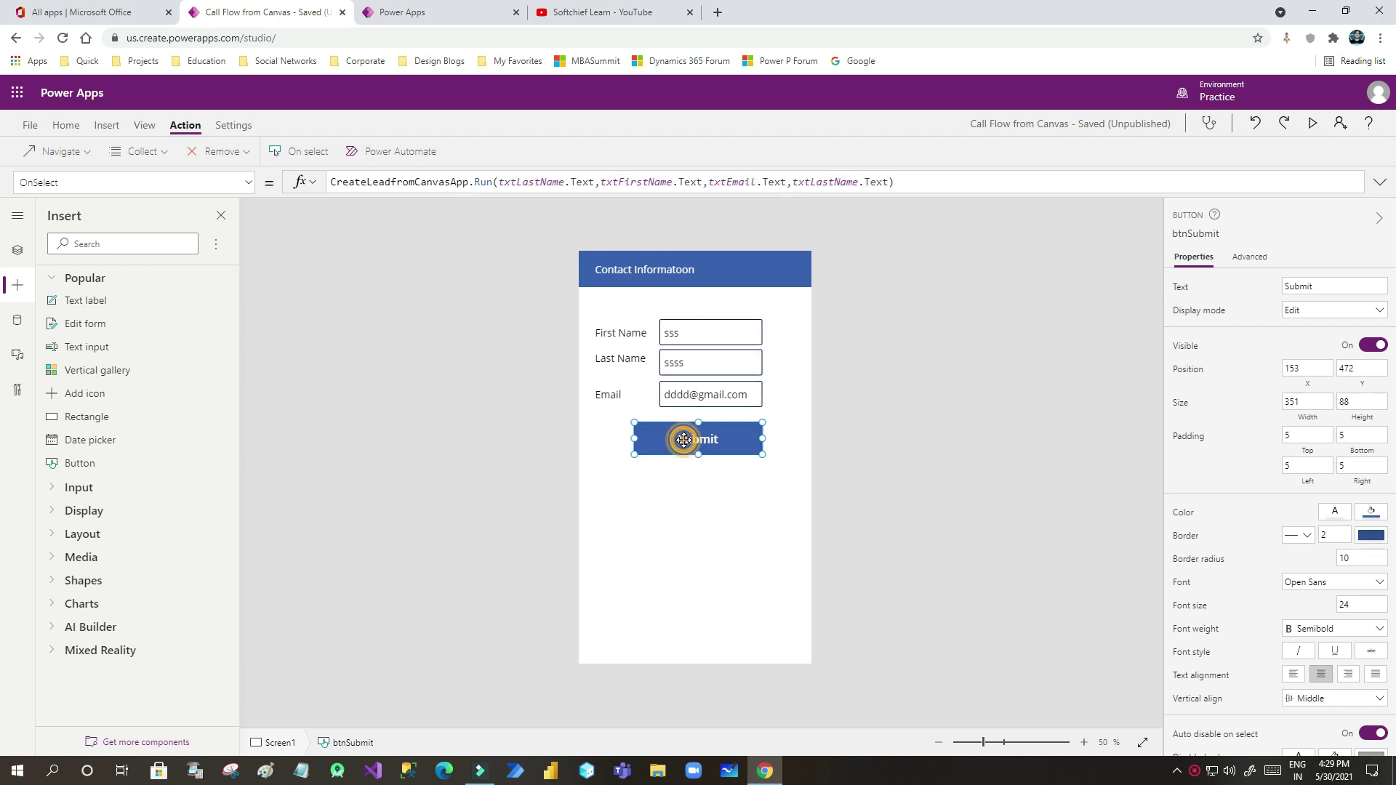
pyautogui.click(444, 12)
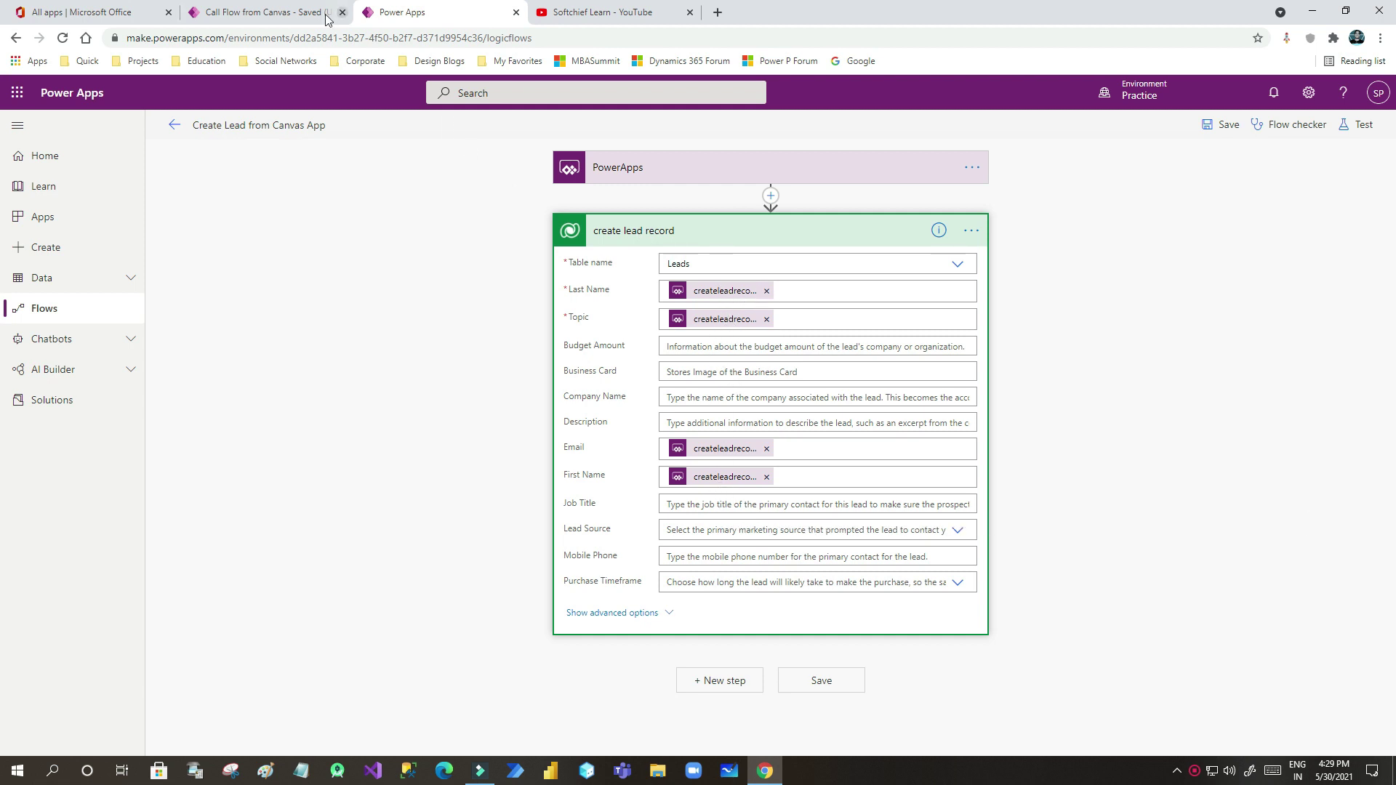
pyautogui.click(269, 13)
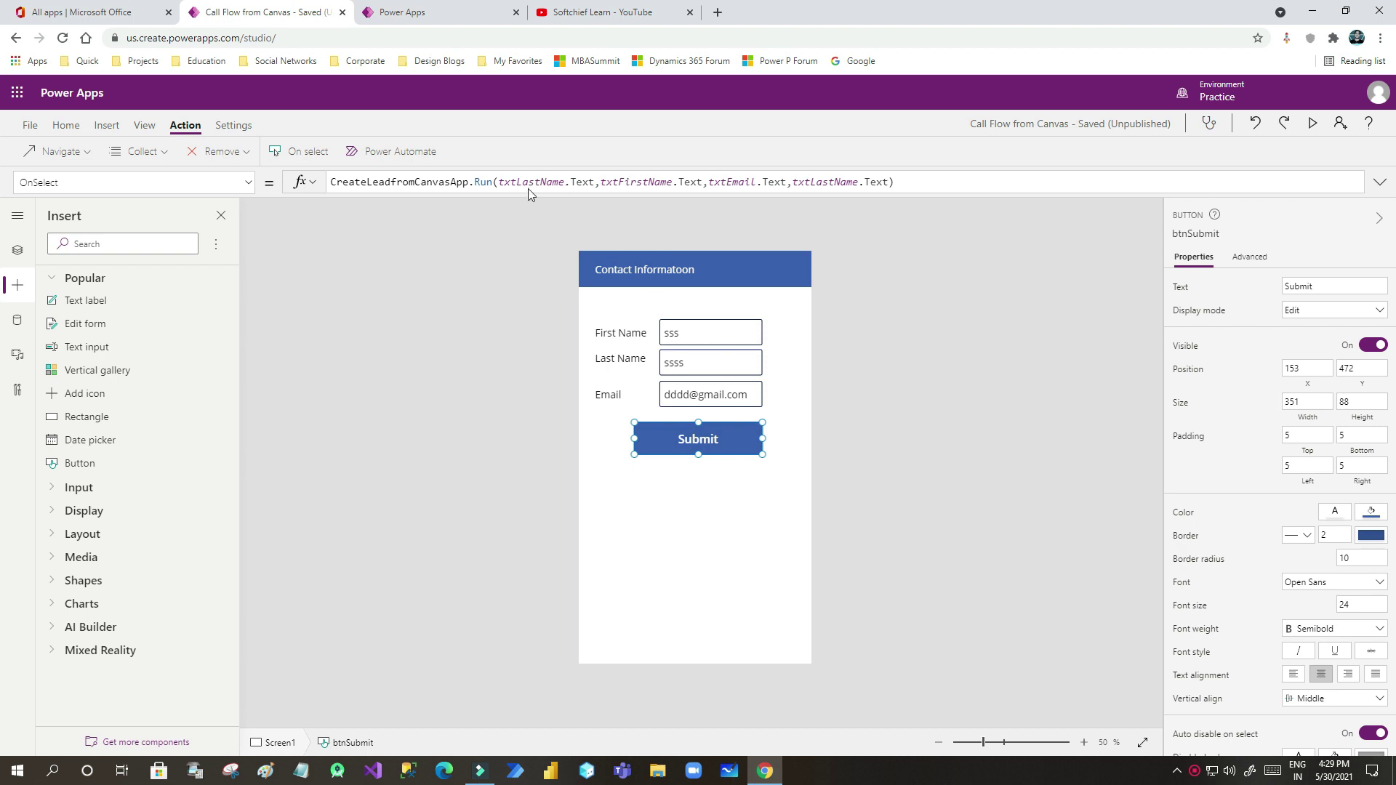
pyautogui.click(426, 12)
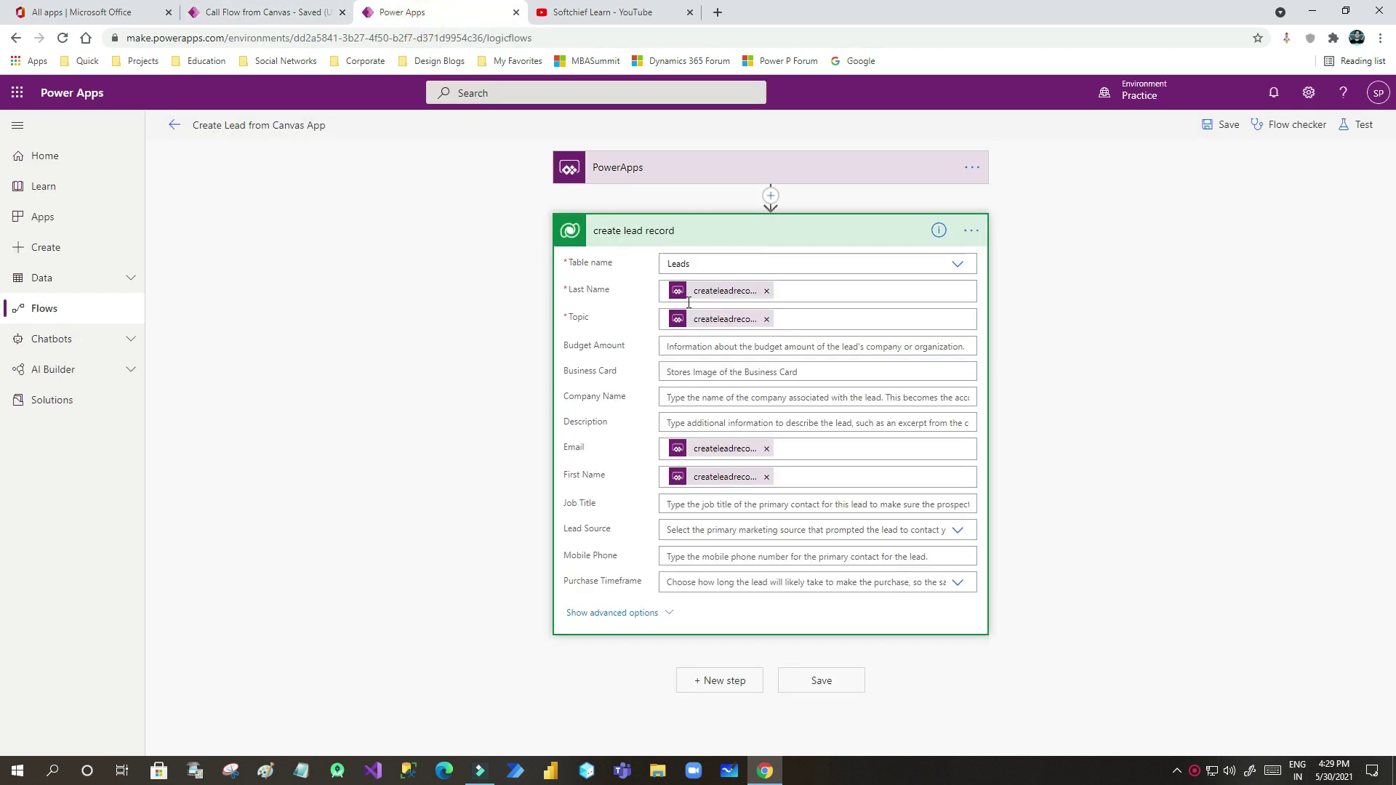
pyautogui.click(720, 231)
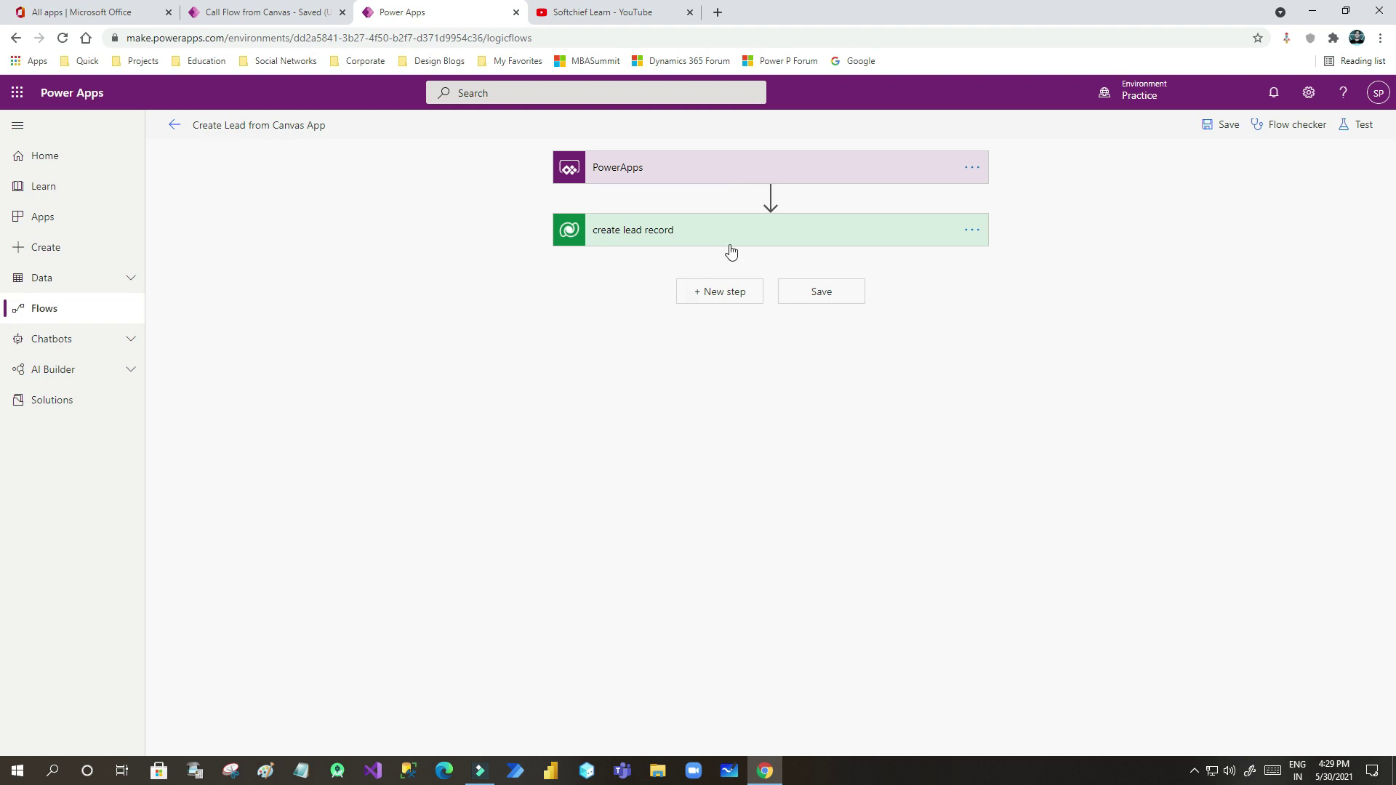
pyautogui.click(279, 9)
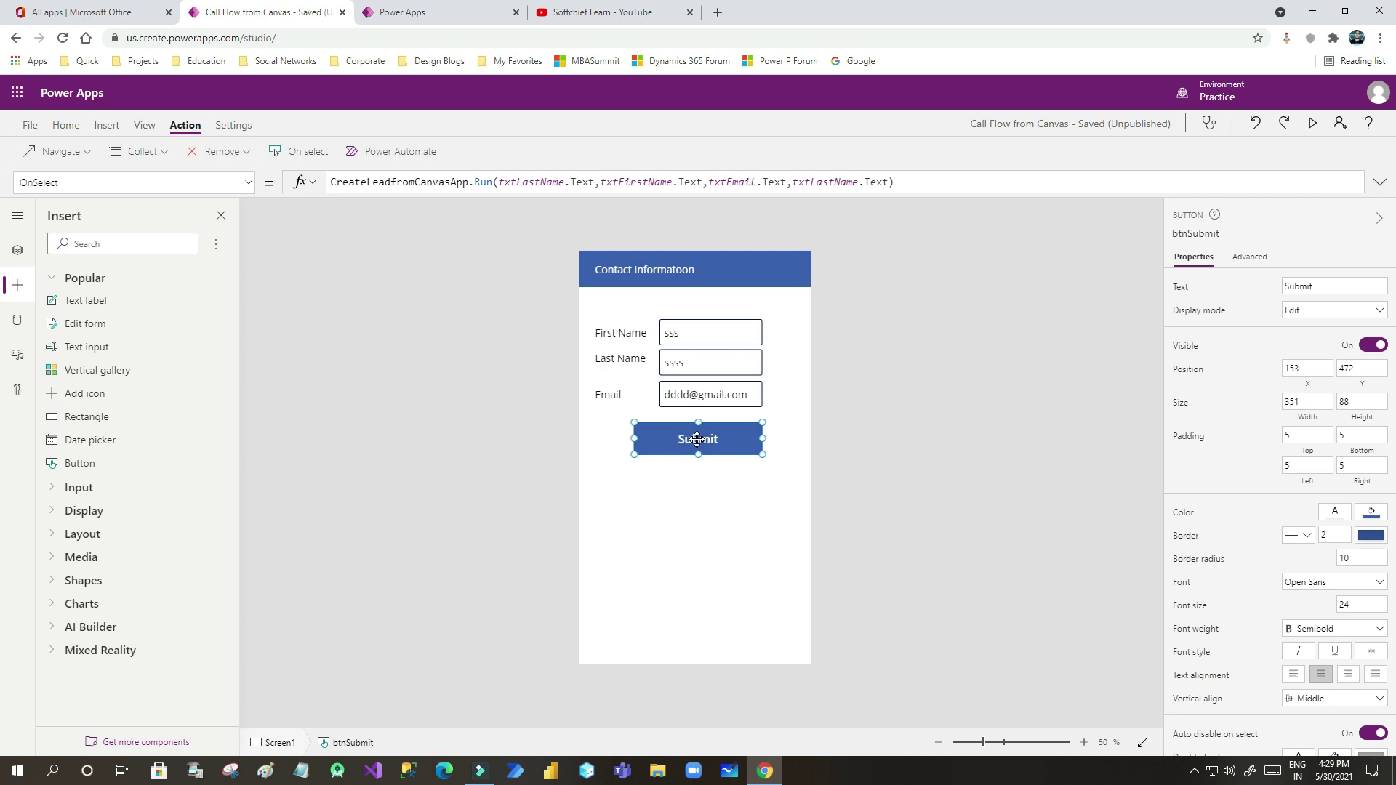
pyautogui.click(442, 14)
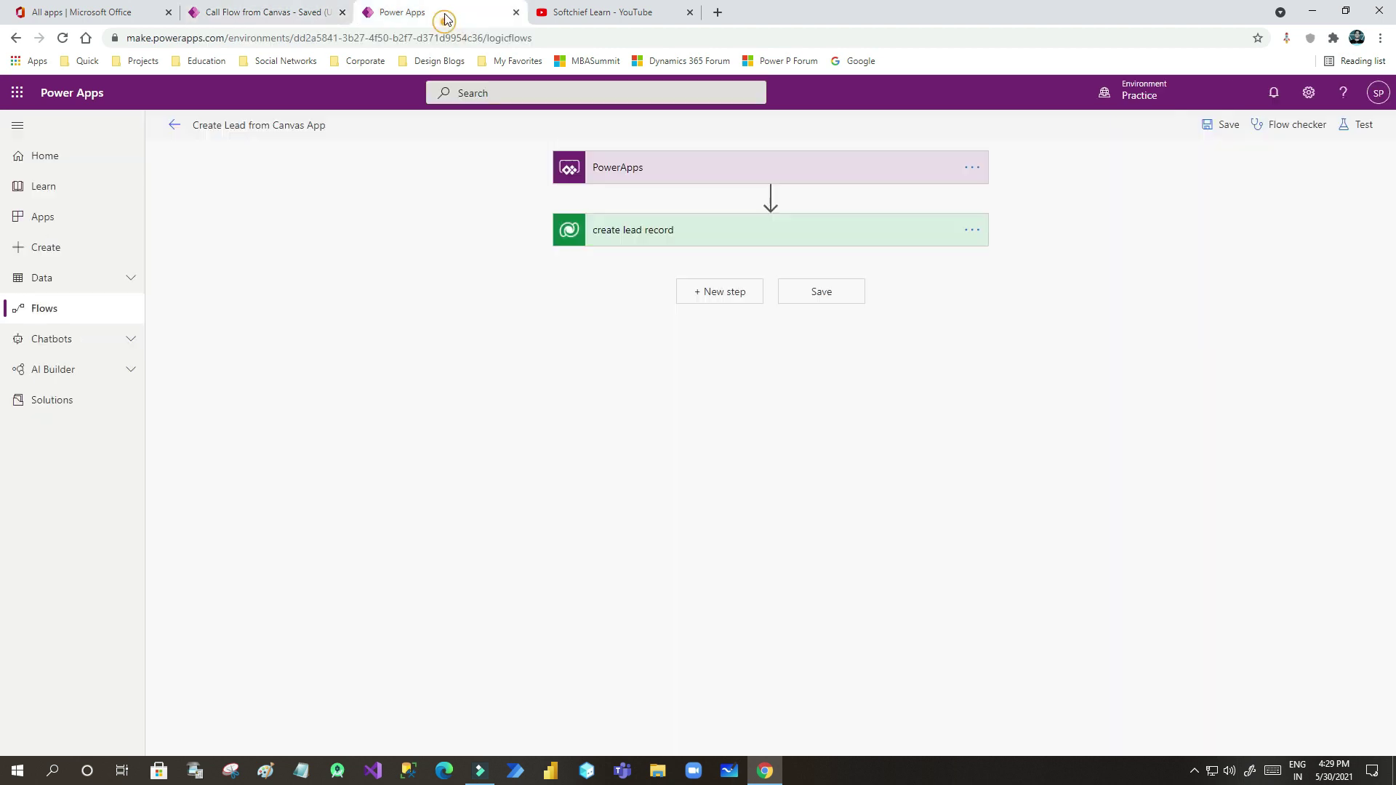
pyautogui.click(680, 231)
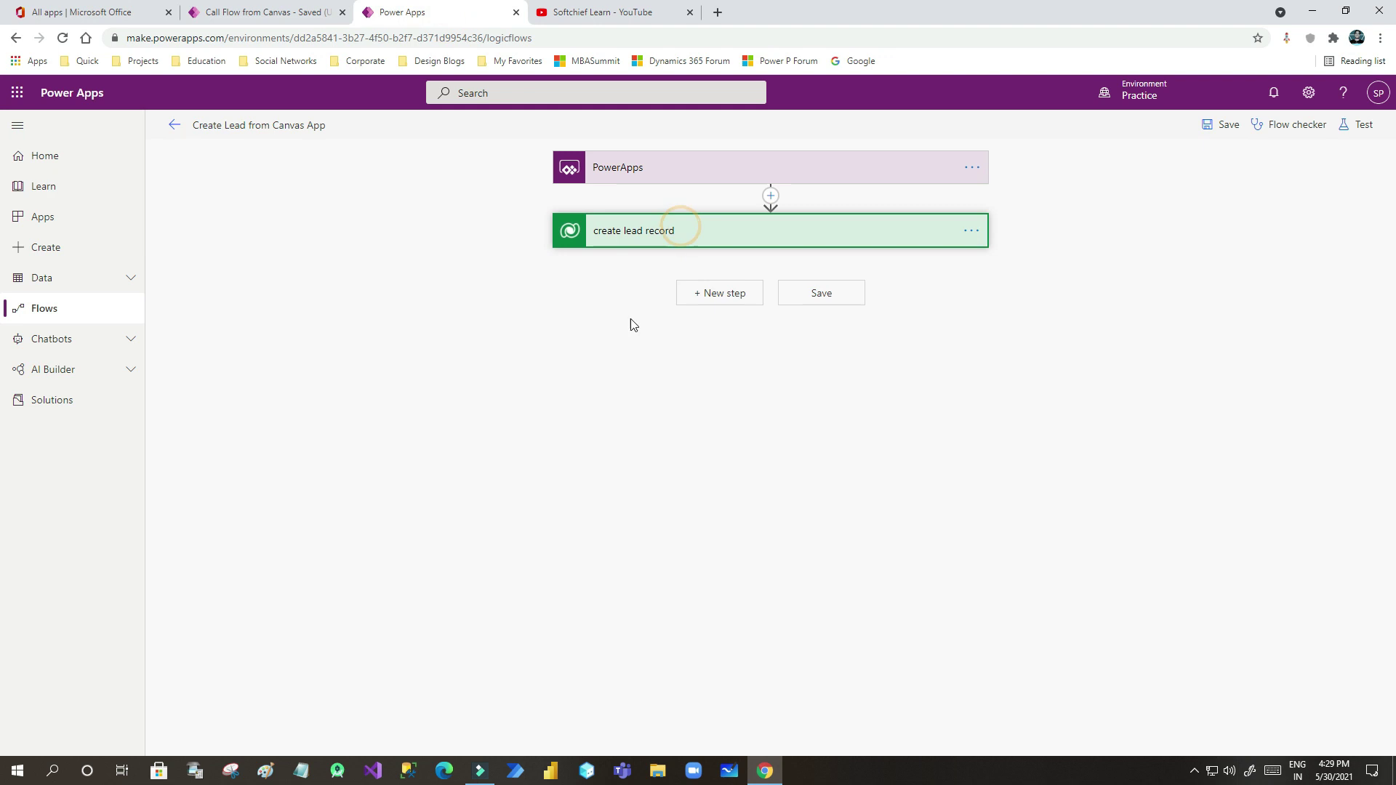
pyautogui.click(683, 231)
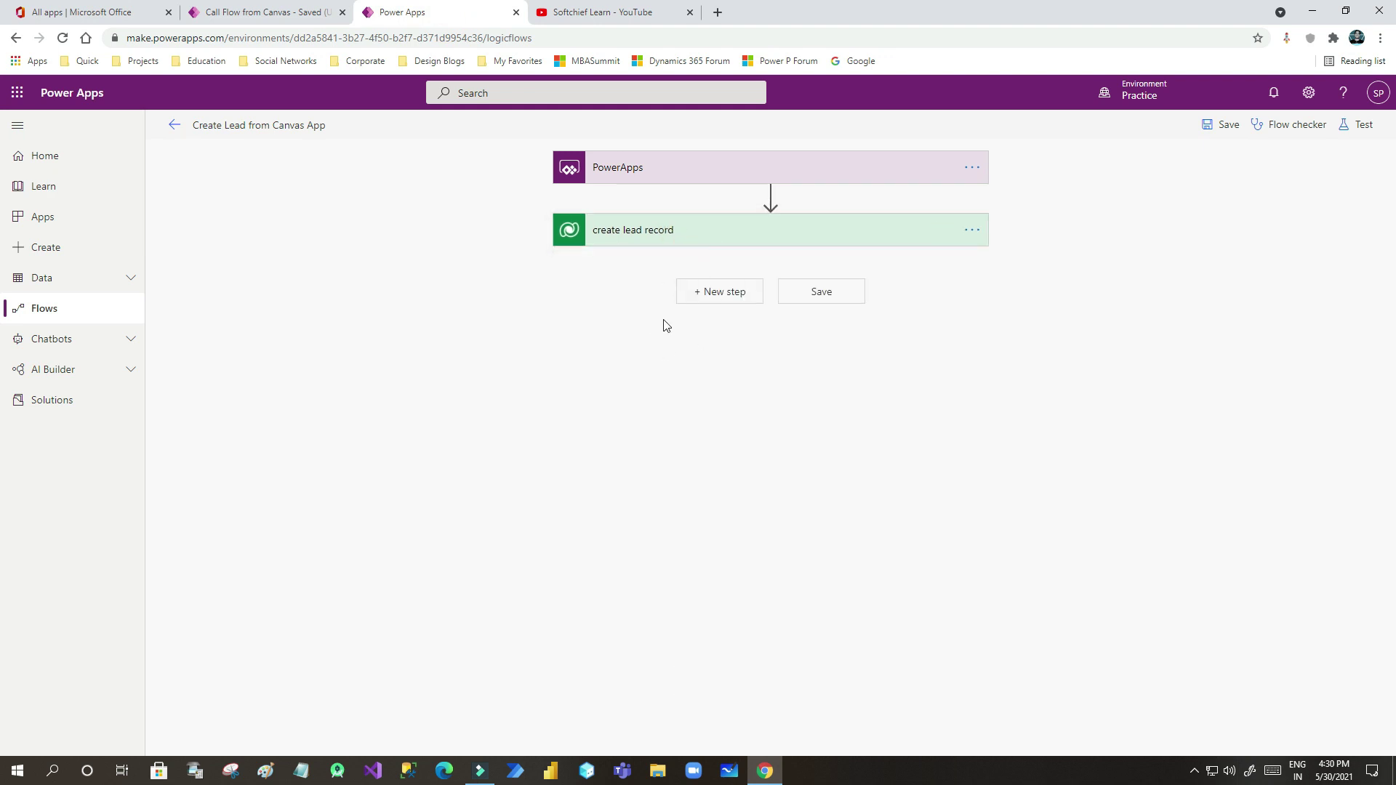
pyautogui.click(282, 13)
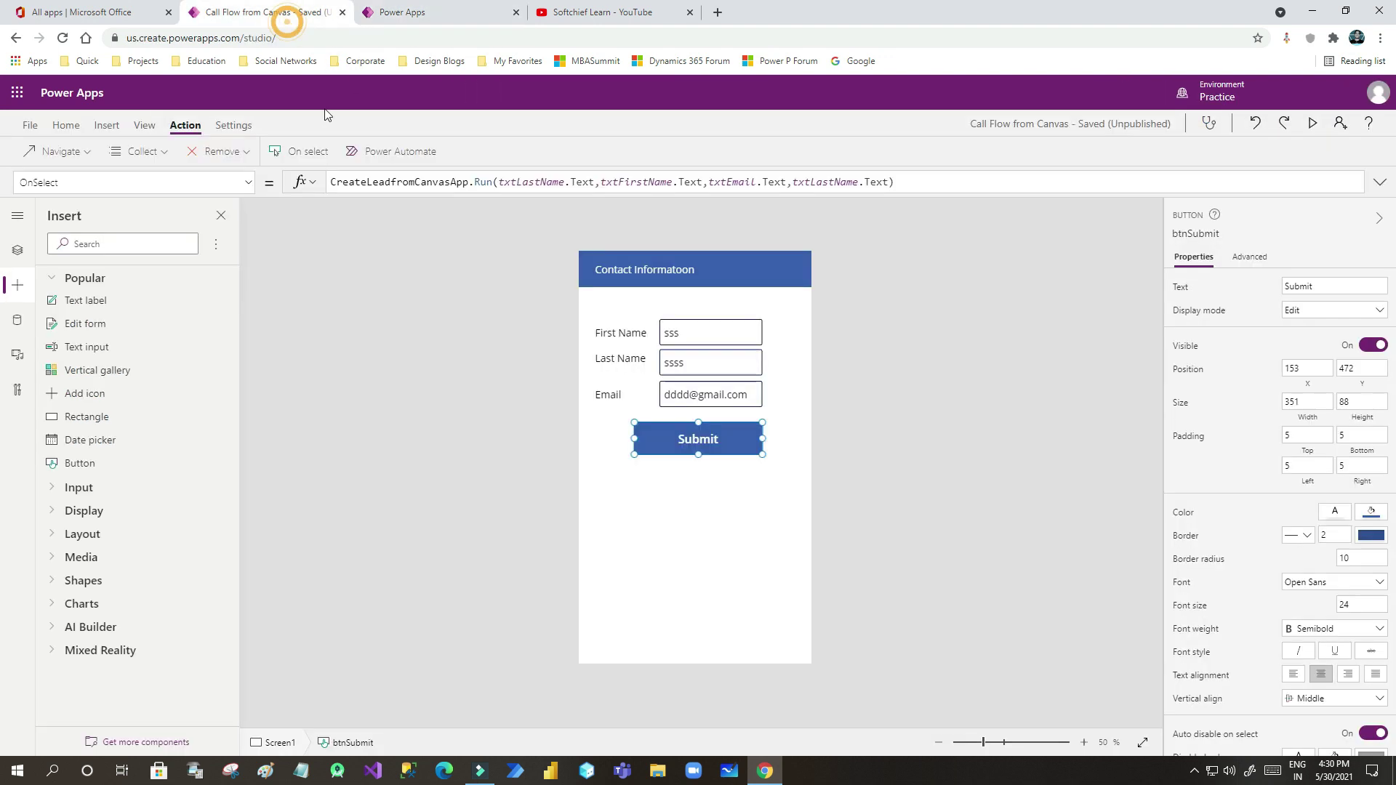
# Prefix the Submit button's OnSelect Run call with Set(varFromFlow,.
pyautogui.click(691, 554)
pyautogui.click(687, 441)
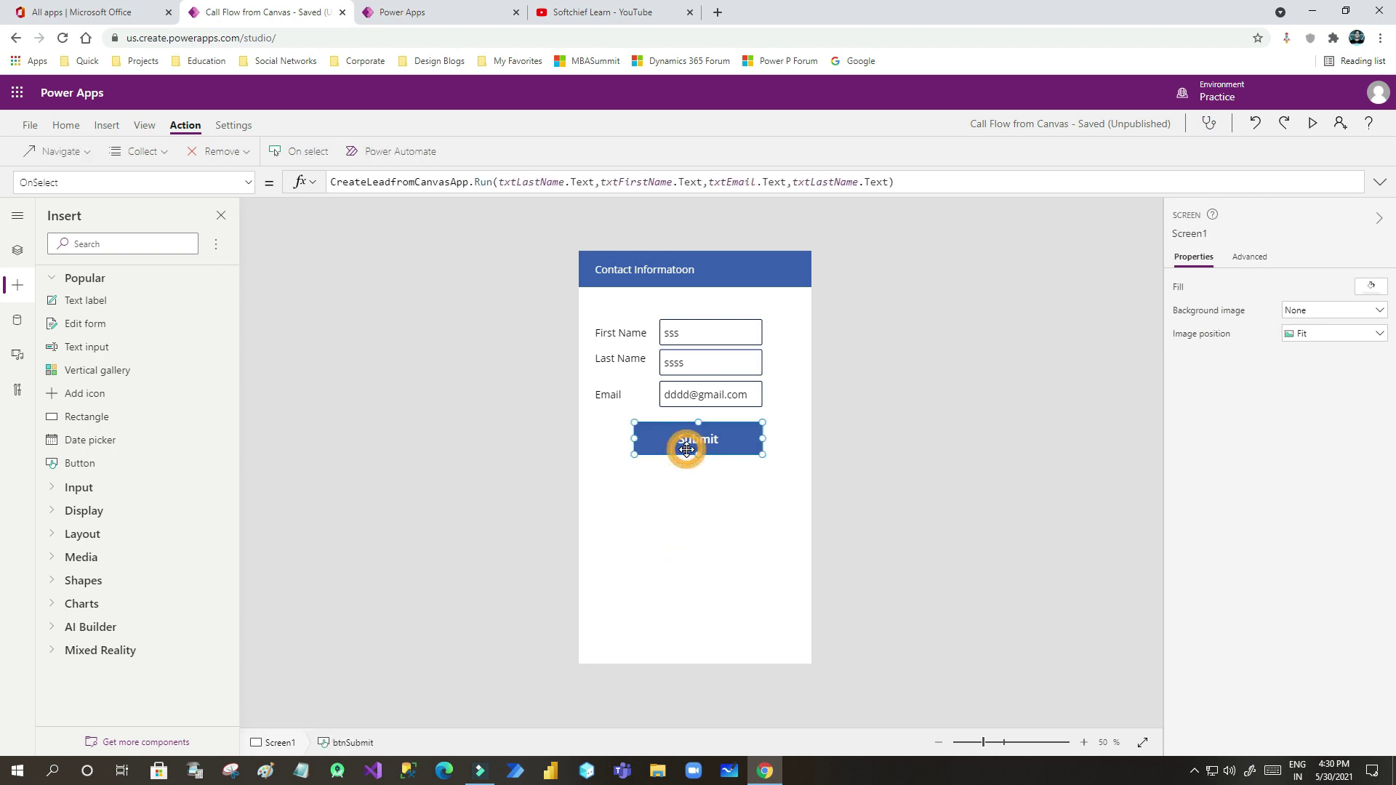
pyautogui.click(334, 183)
pyautogui.moveTo(336, 183); pyautogui.dragTo(893, 182)
pyautogui.click(905, 182)
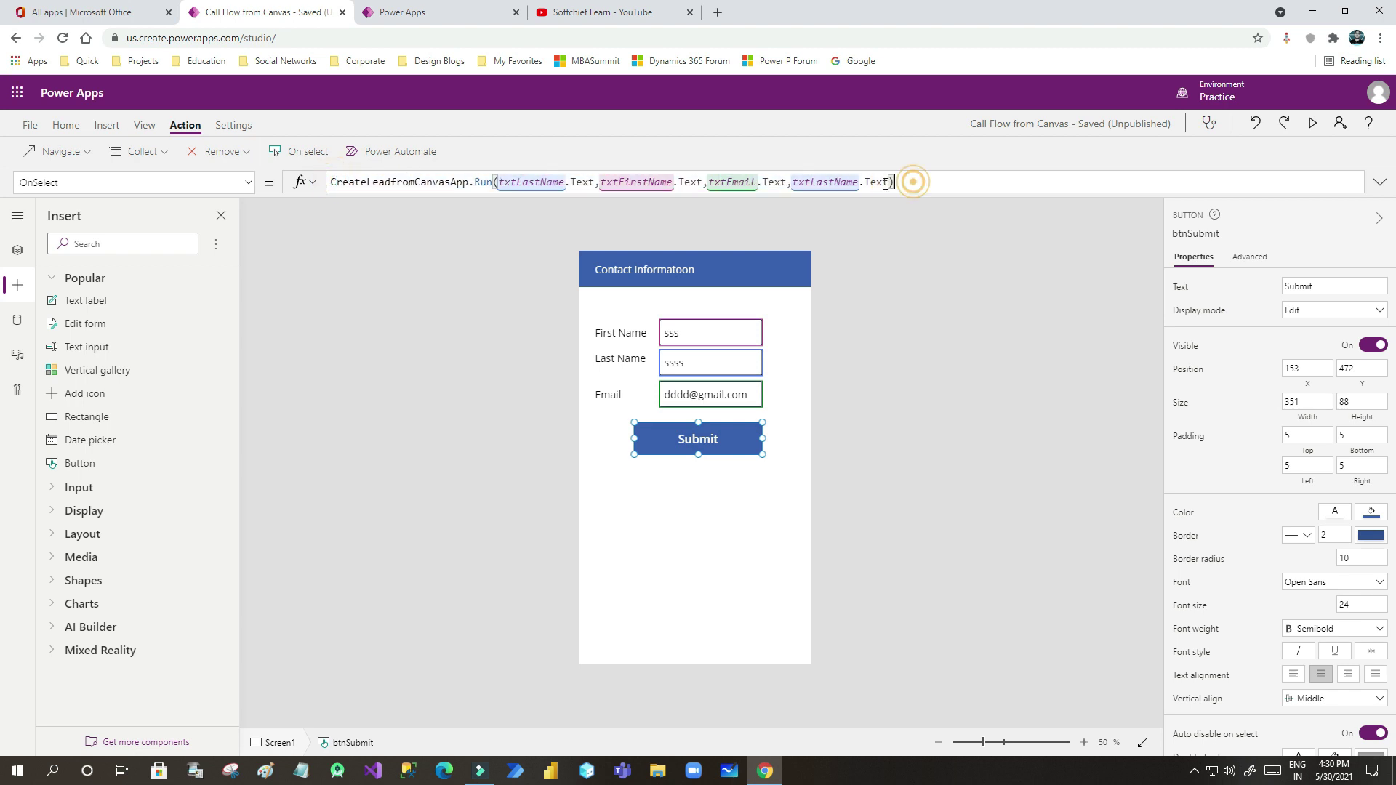
pyautogui.keyDown('shift'); pyautogui.click(328, 184); pyautogui.keyUp('shift')
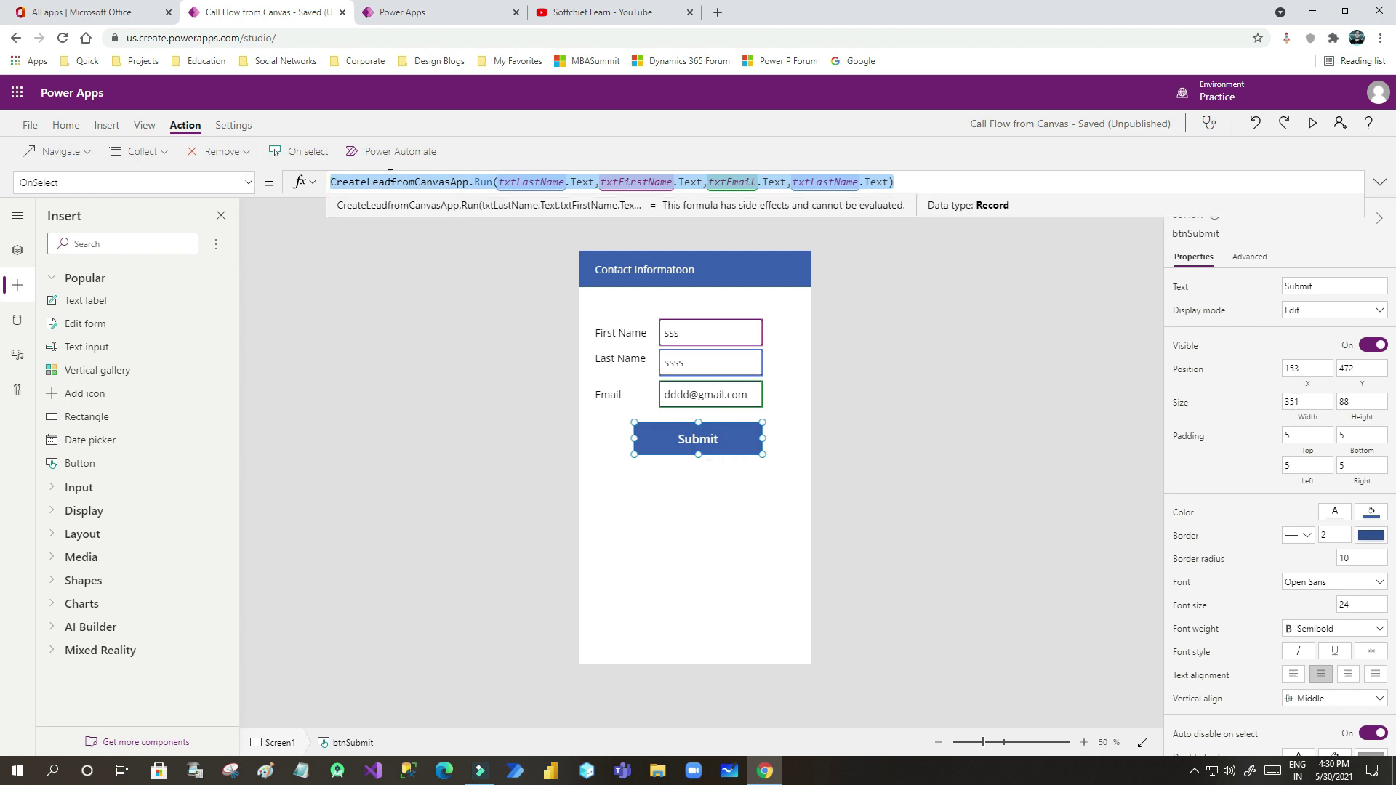
pyautogui.click(390, 181)
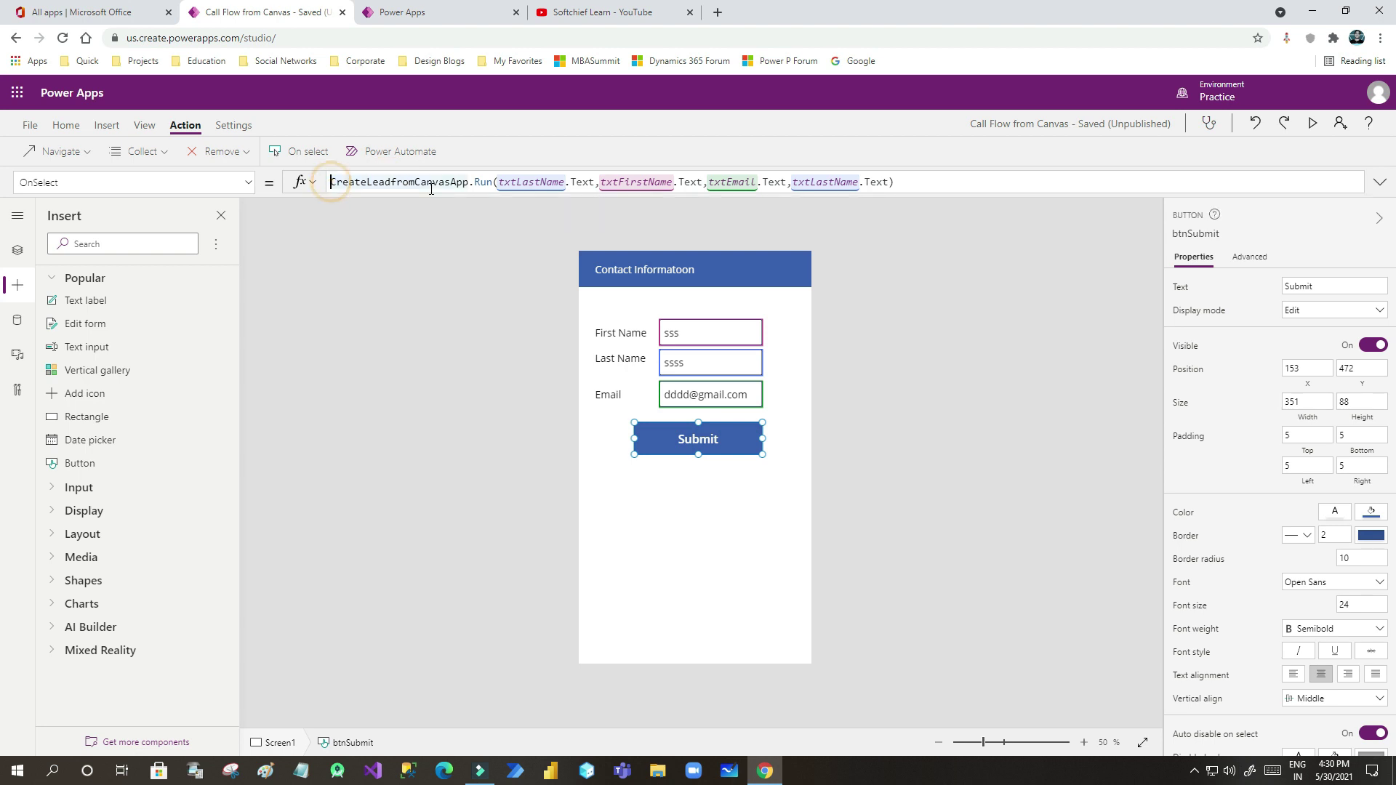
pyautogui.write('Set')
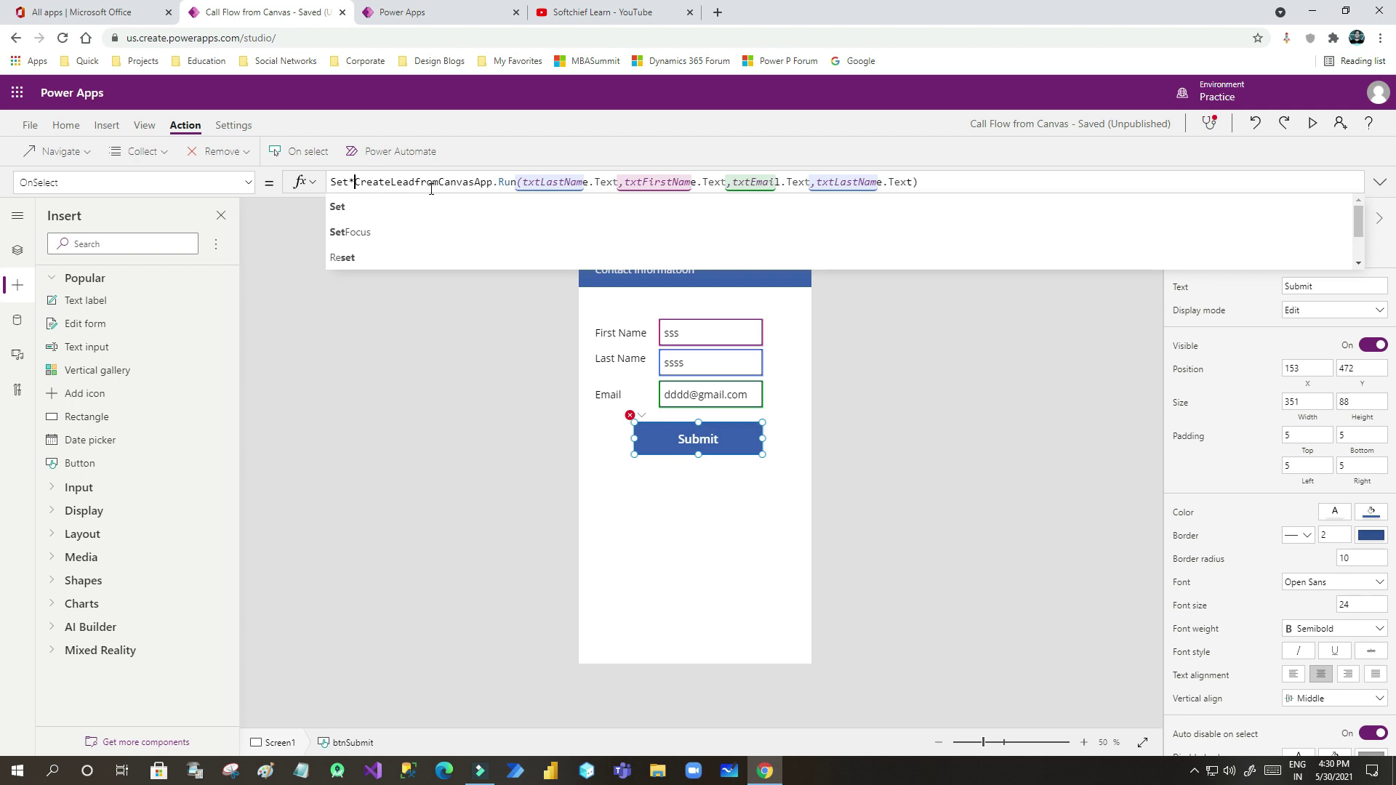
pyautogui.write('*')
pyautogui.press('BackSpace')
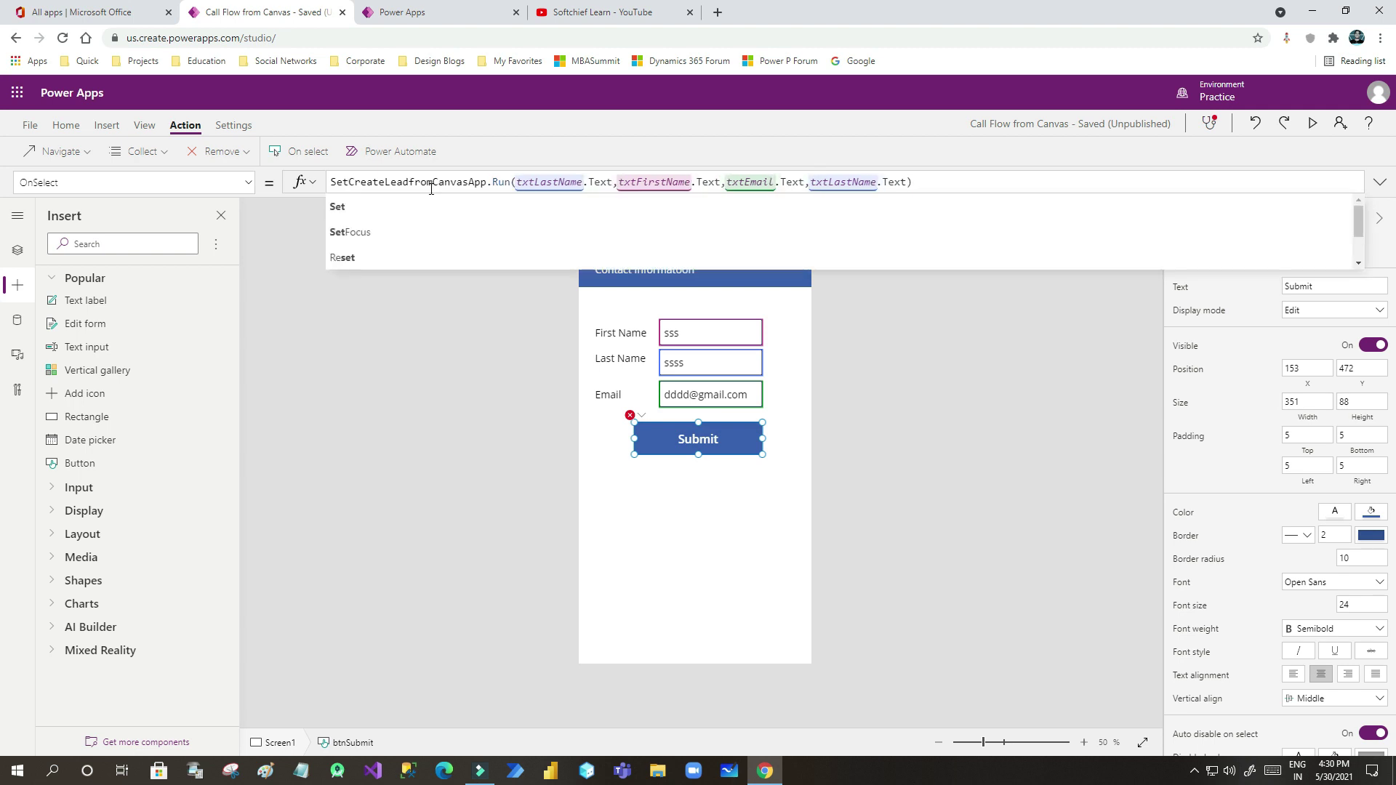
pyautogui.write('(')
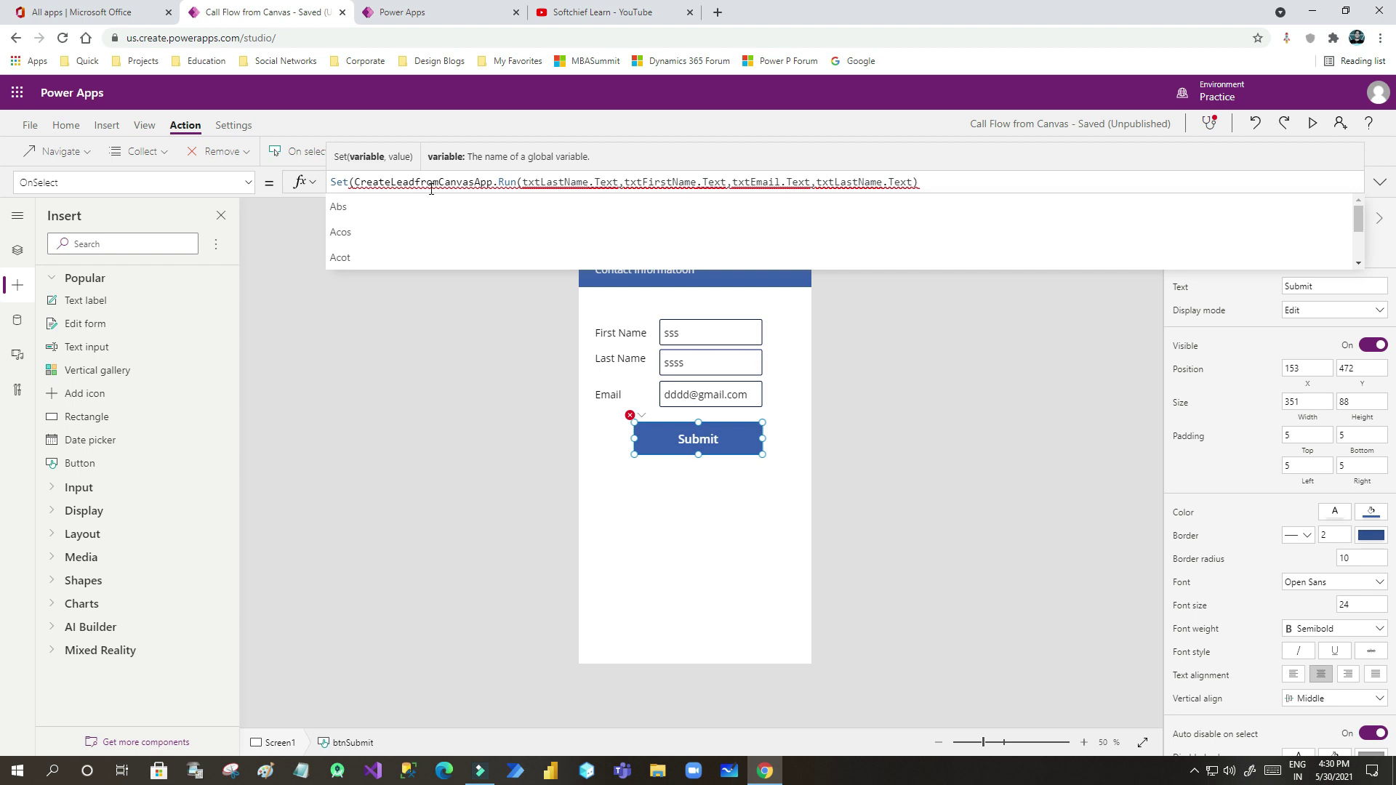
pyautogui.write('var')
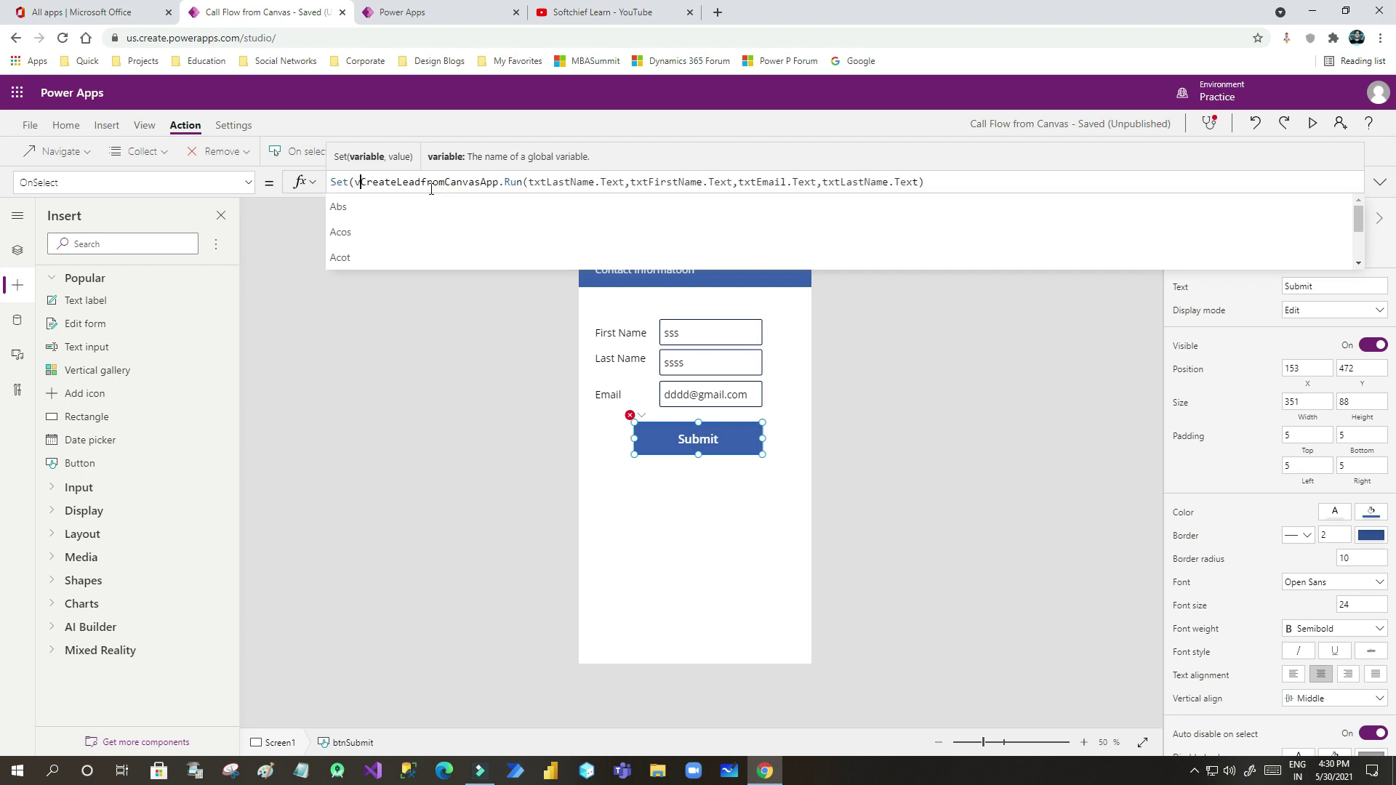
pyautogui.write('Fr')
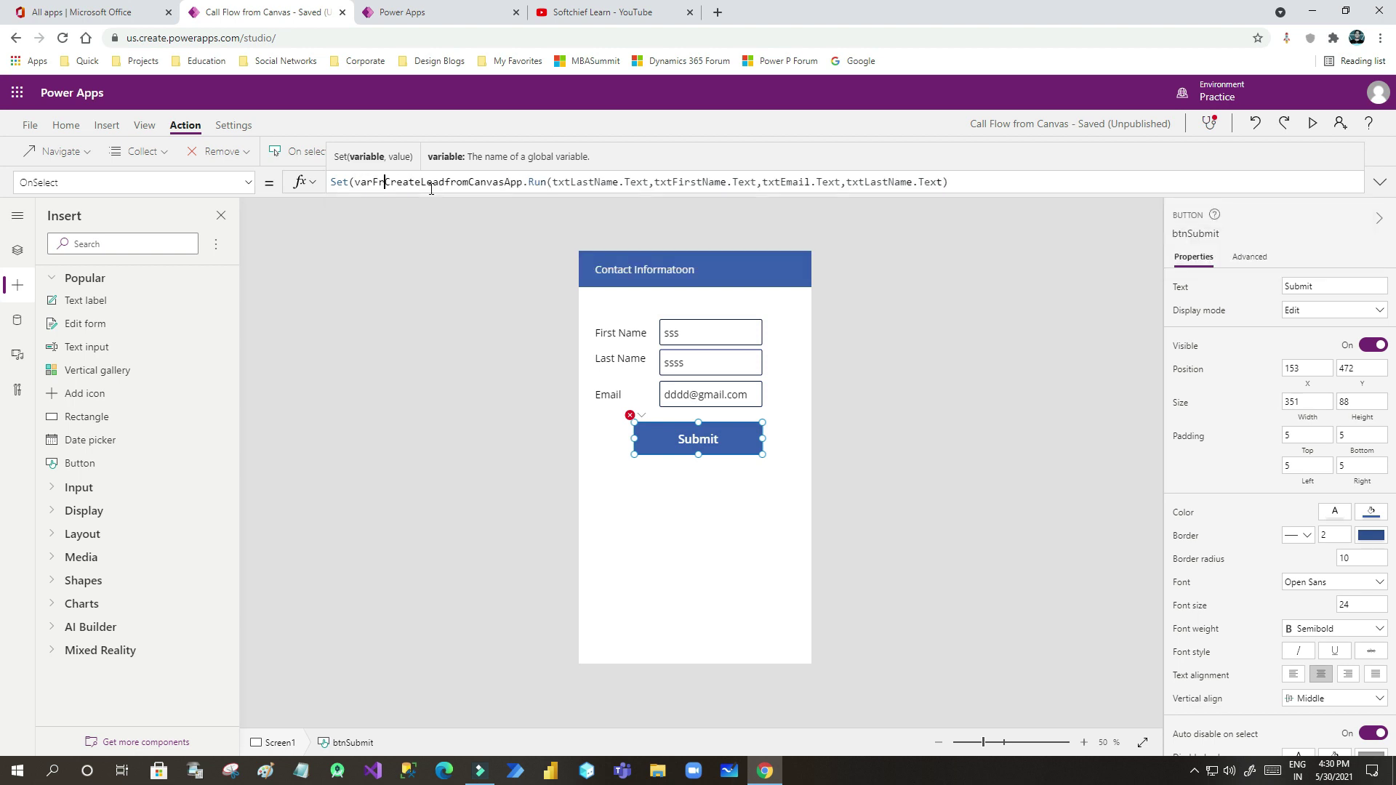
pyautogui.write('om')
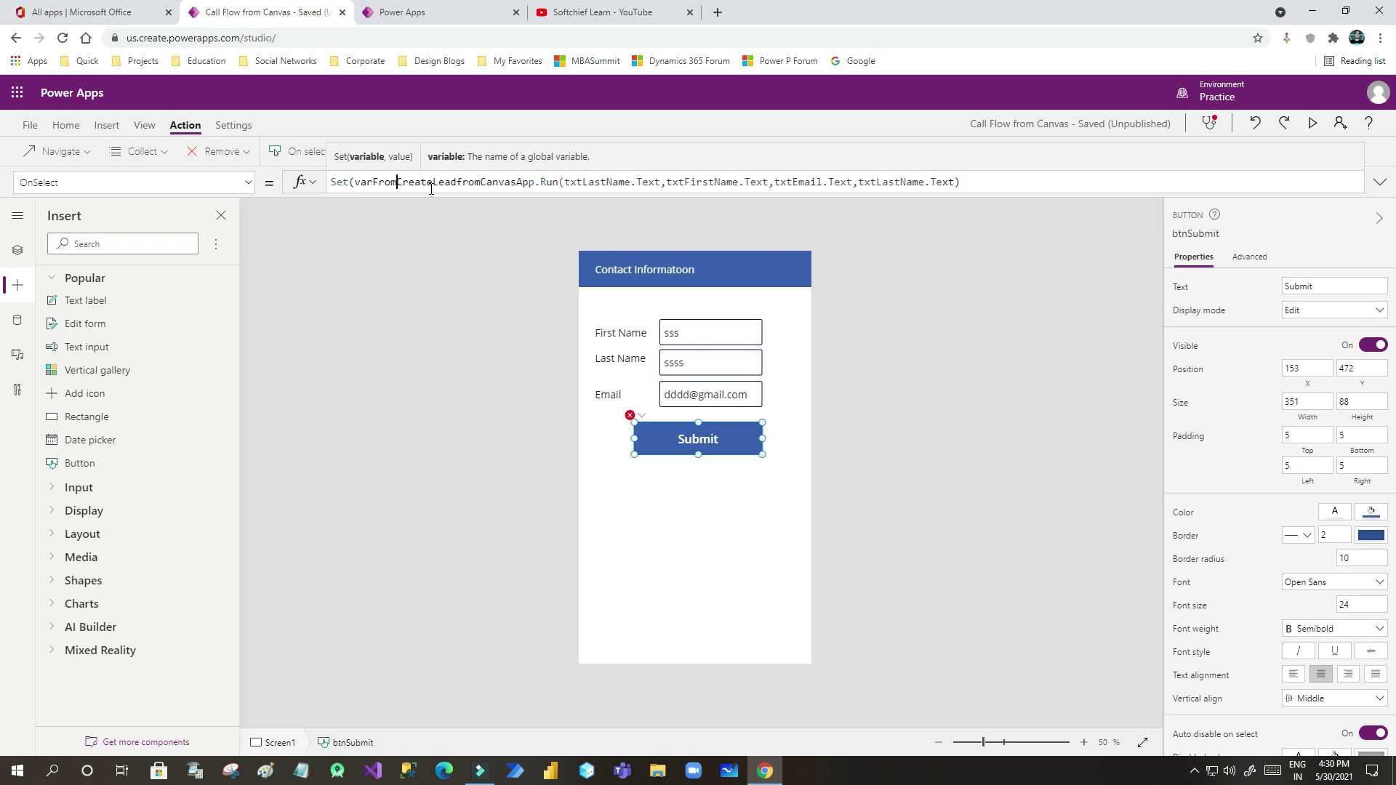
pyautogui.write('Flo')
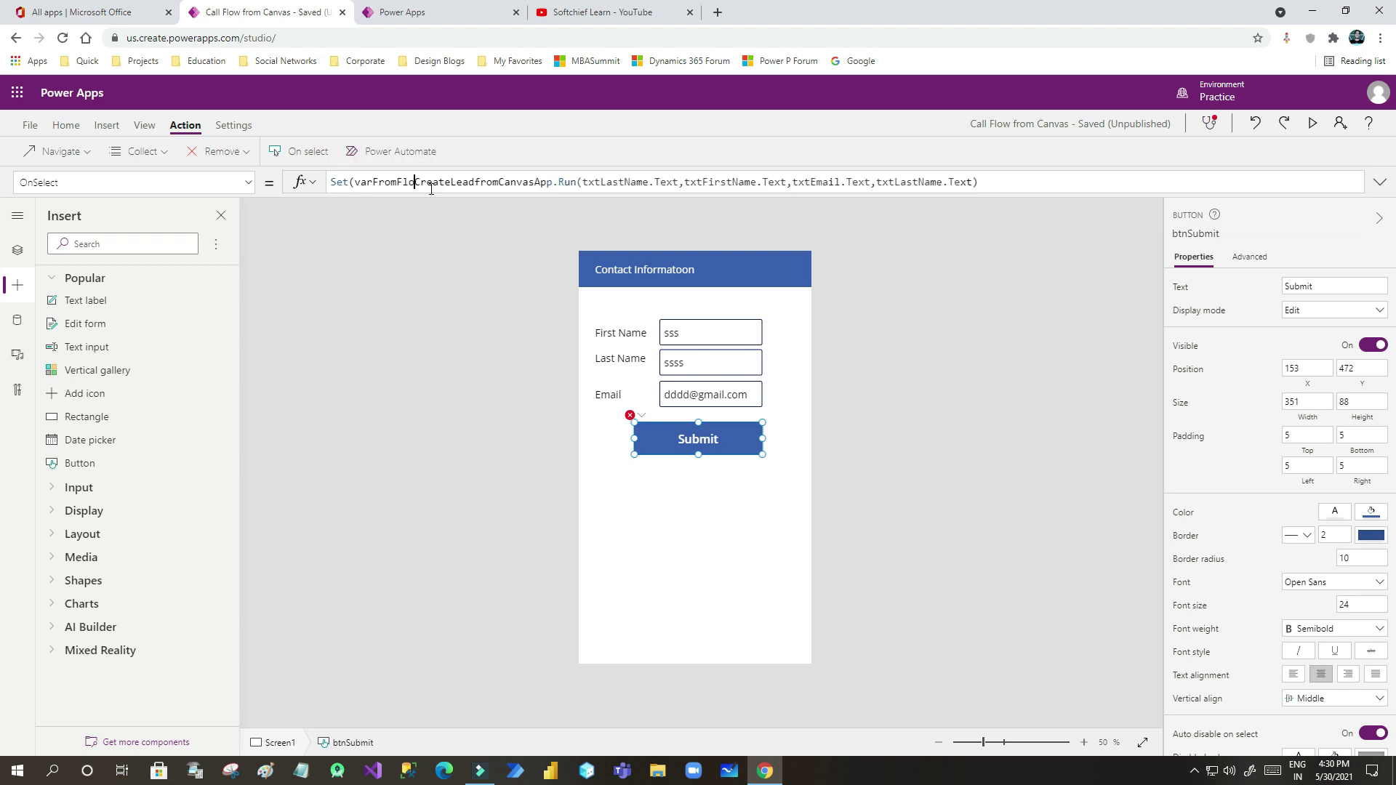
pyautogui.write('w,')
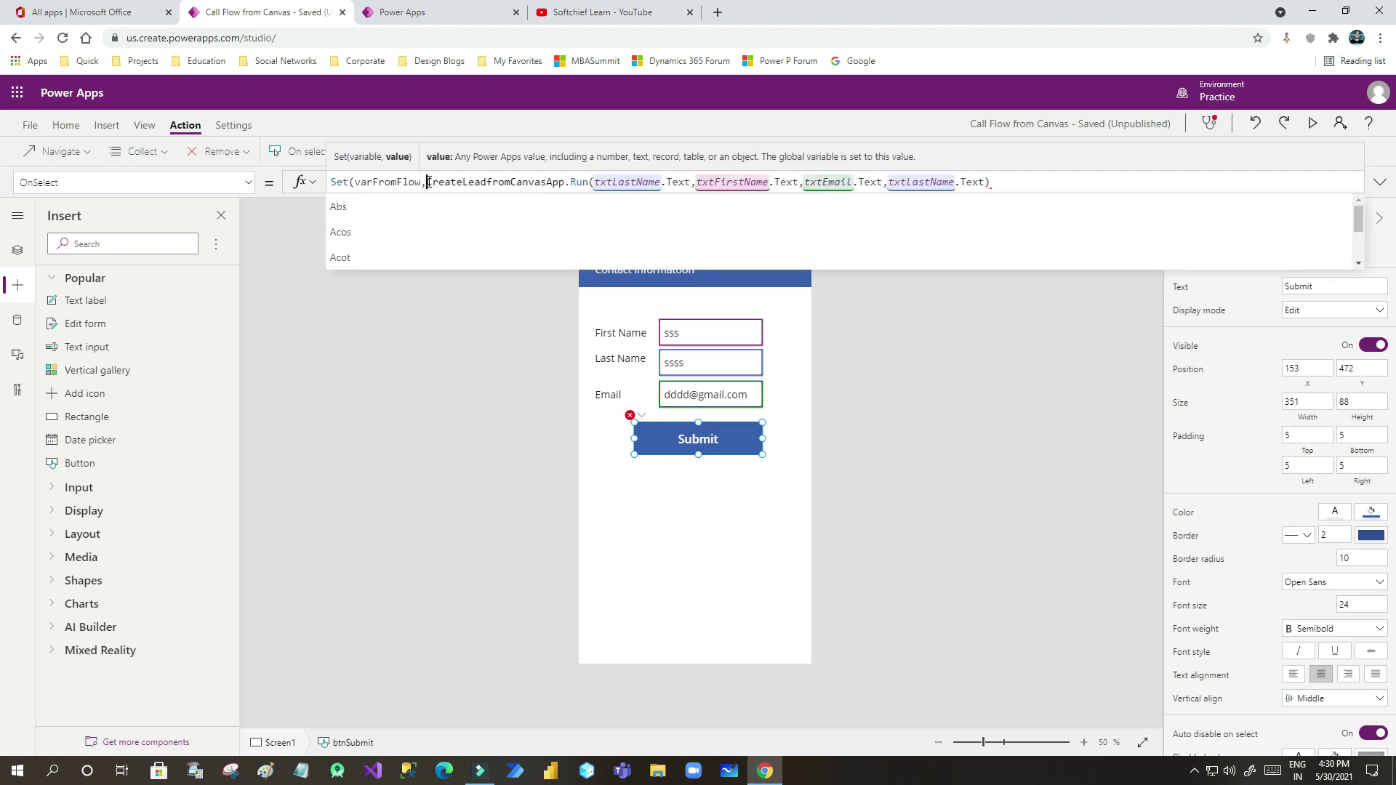
# Add the closing parenthesis so Set wraps the whole CreateLeadfromCanvasApp.Run call.
pyautogui.moveTo(429, 182)
pyautogui.mouseDown()
pyautogui.moveTo(994, 183)
pyautogui.moveTo(433, 182)
pyautogui.mouseUp()
pyautogui.click(995, 183)
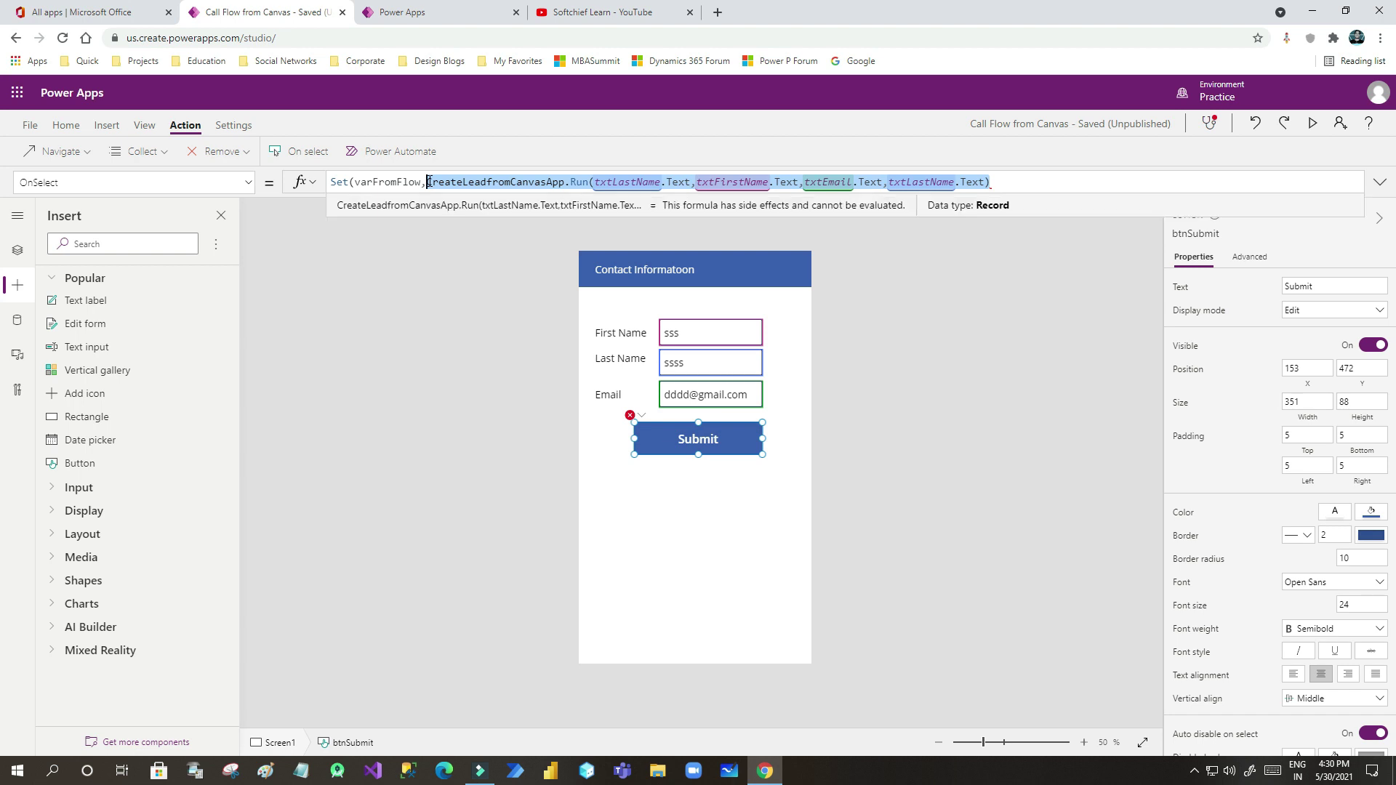
pyautogui.click(1013, 182)
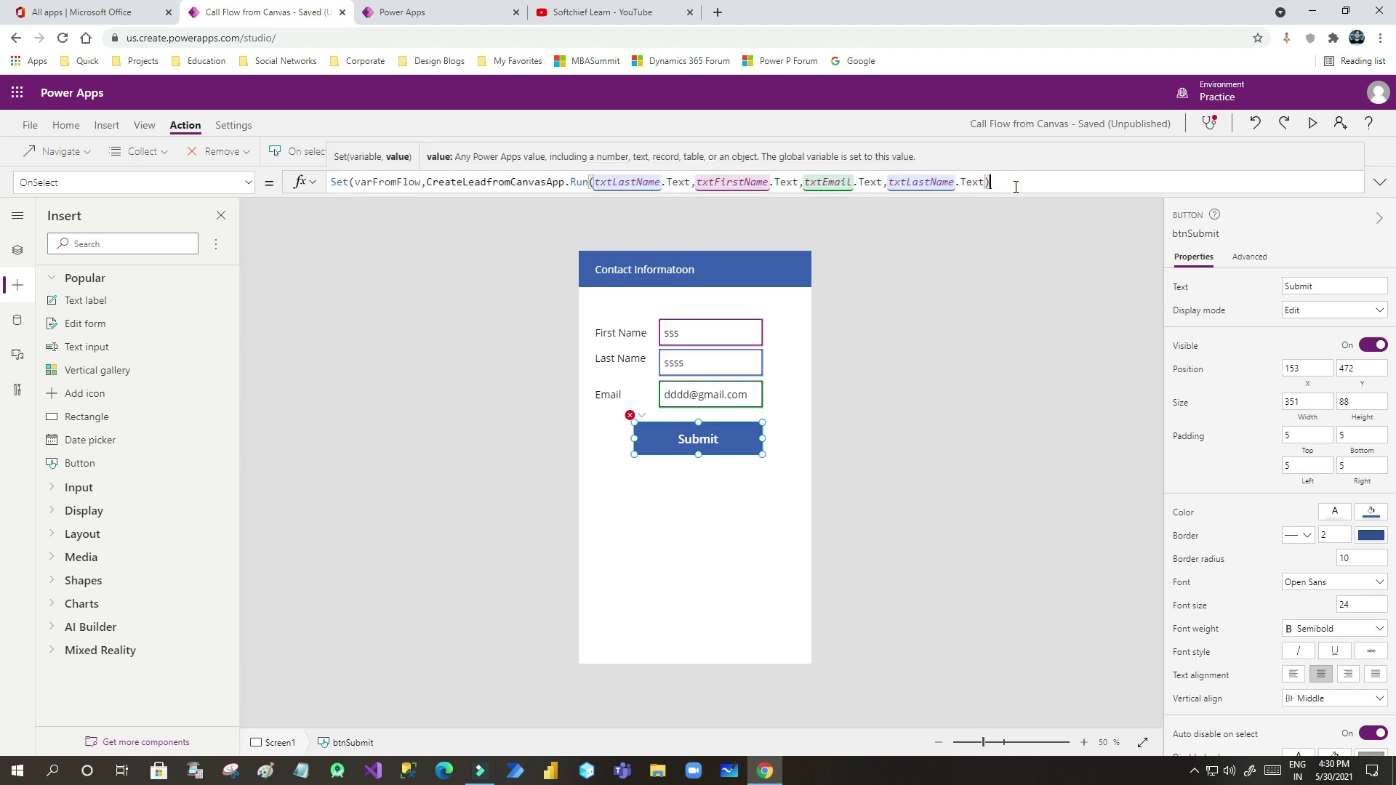
pyautogui.write(')')
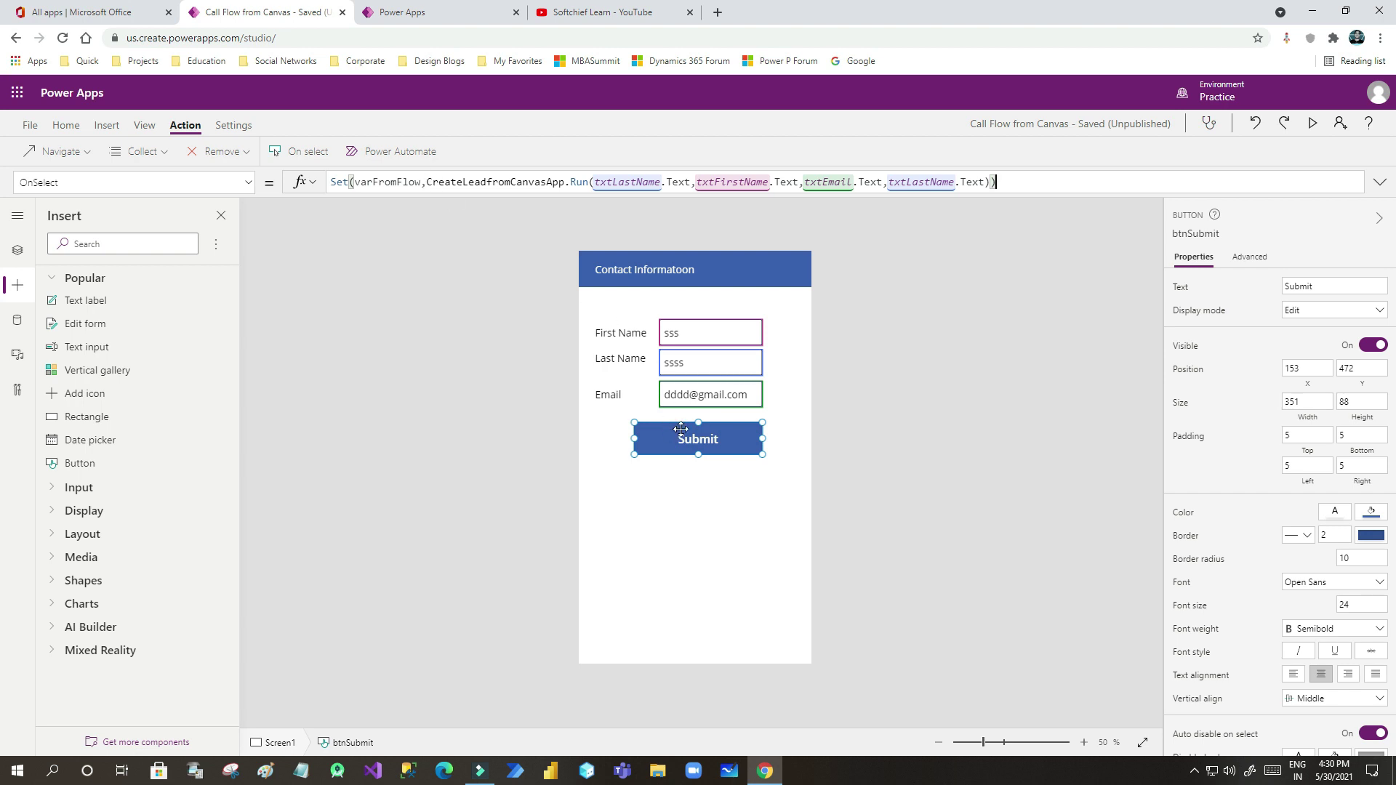
pyautogui.click(428, 182)
pyautogui.moveTo(428, 182); pyautogui.dragTo(990, 183)
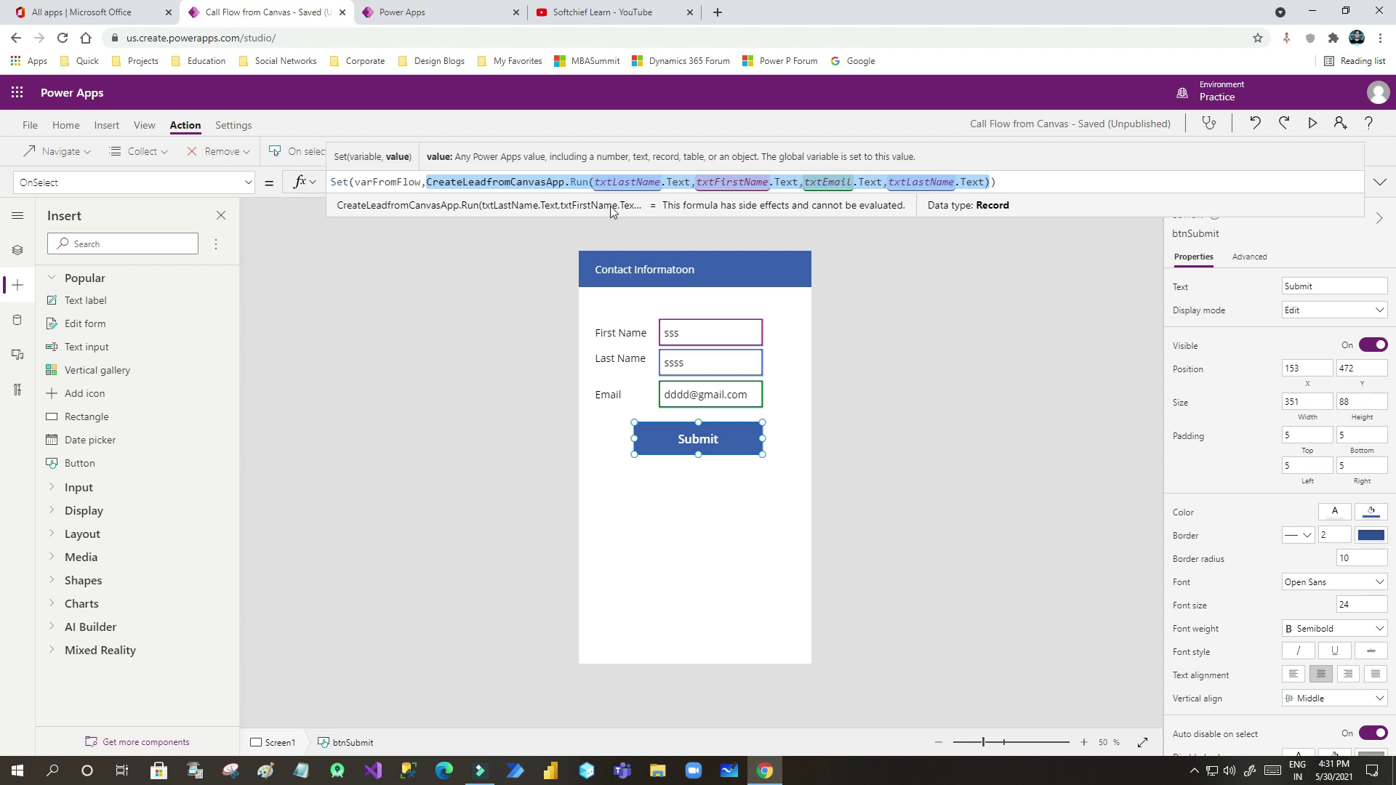
pyautogui.moveTo(422, 182); pyautogui.dragTo(356, 181)
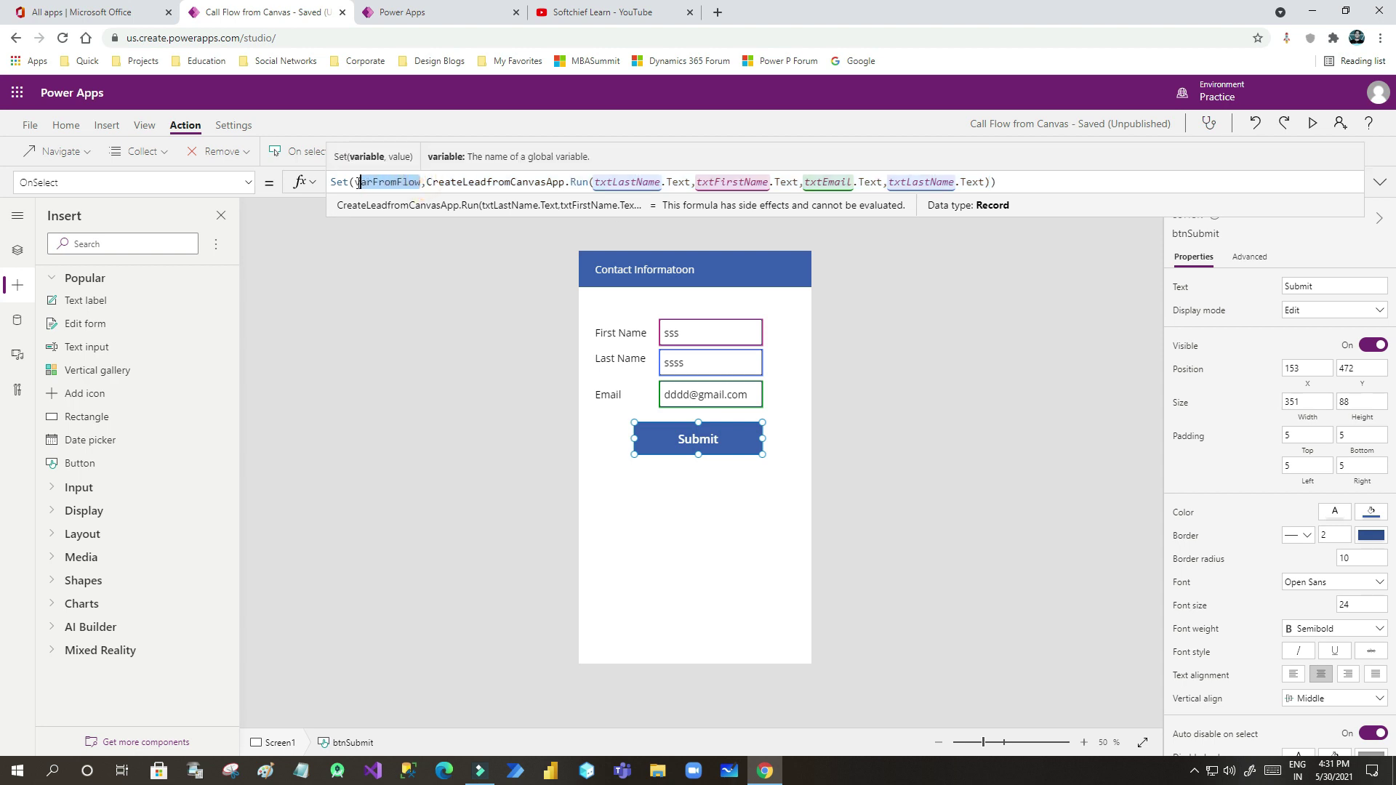
pyautogui.click(450, 181)
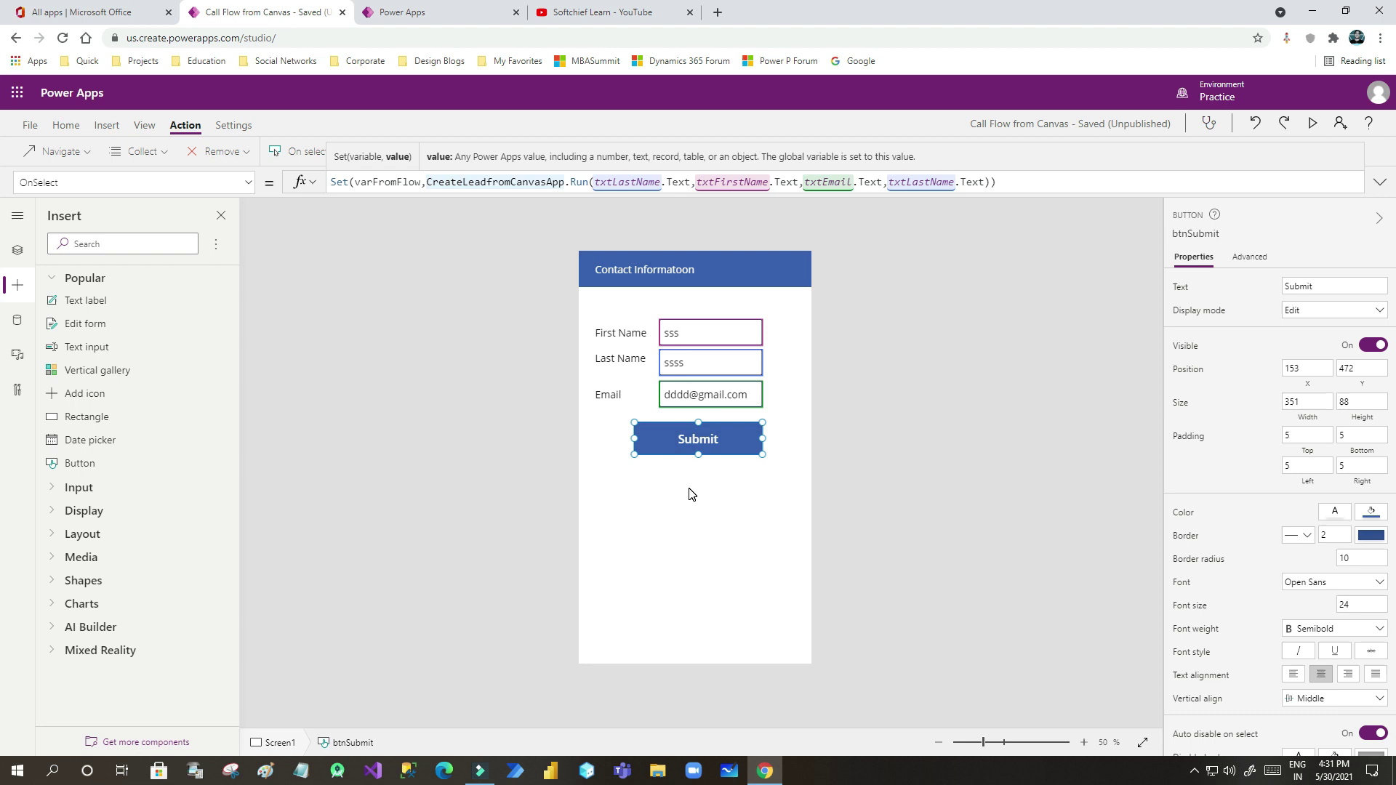
# Add a new step after create lead record and search for 'powerapps'.
pyautogui.click(673, 472)
pyautogui.click(420, 14)
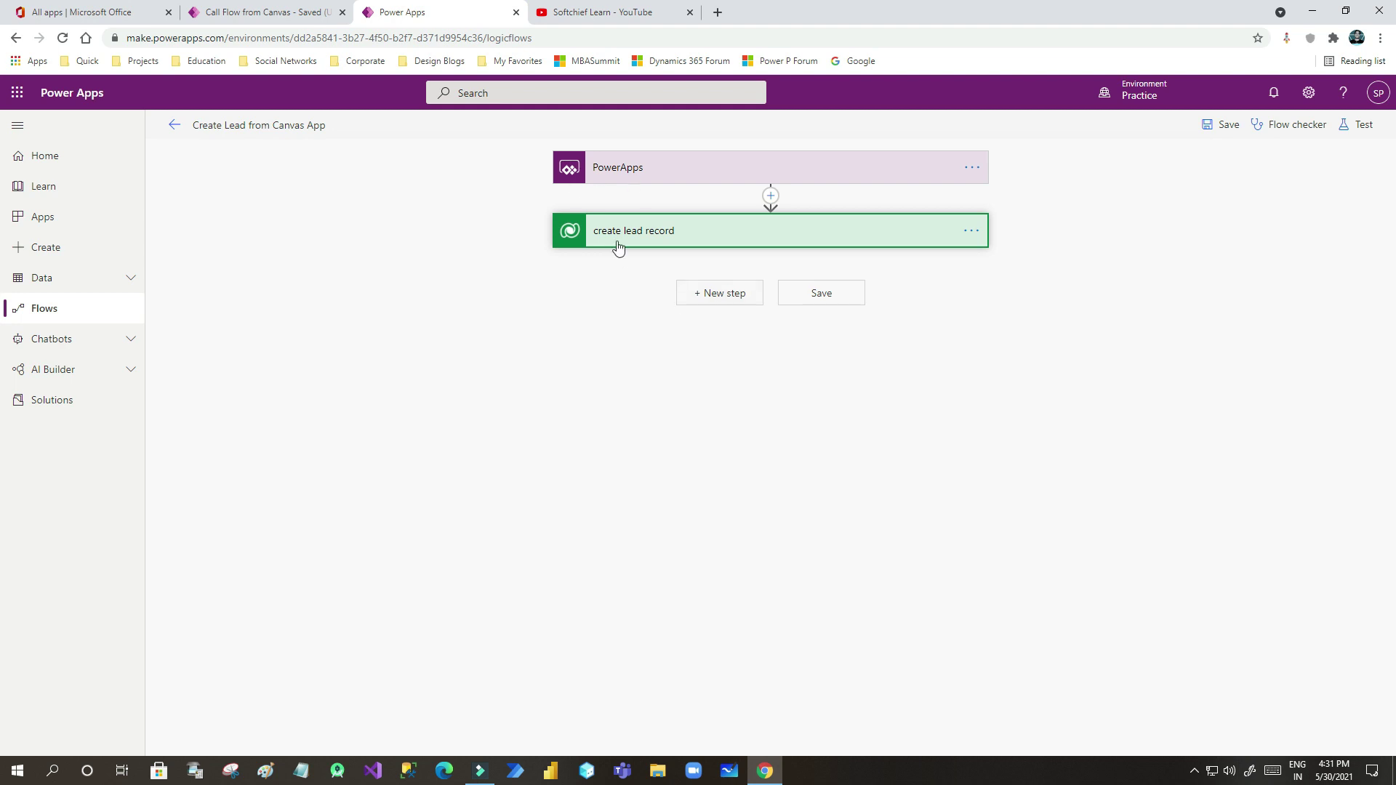
pyautogui.click(724, 292)
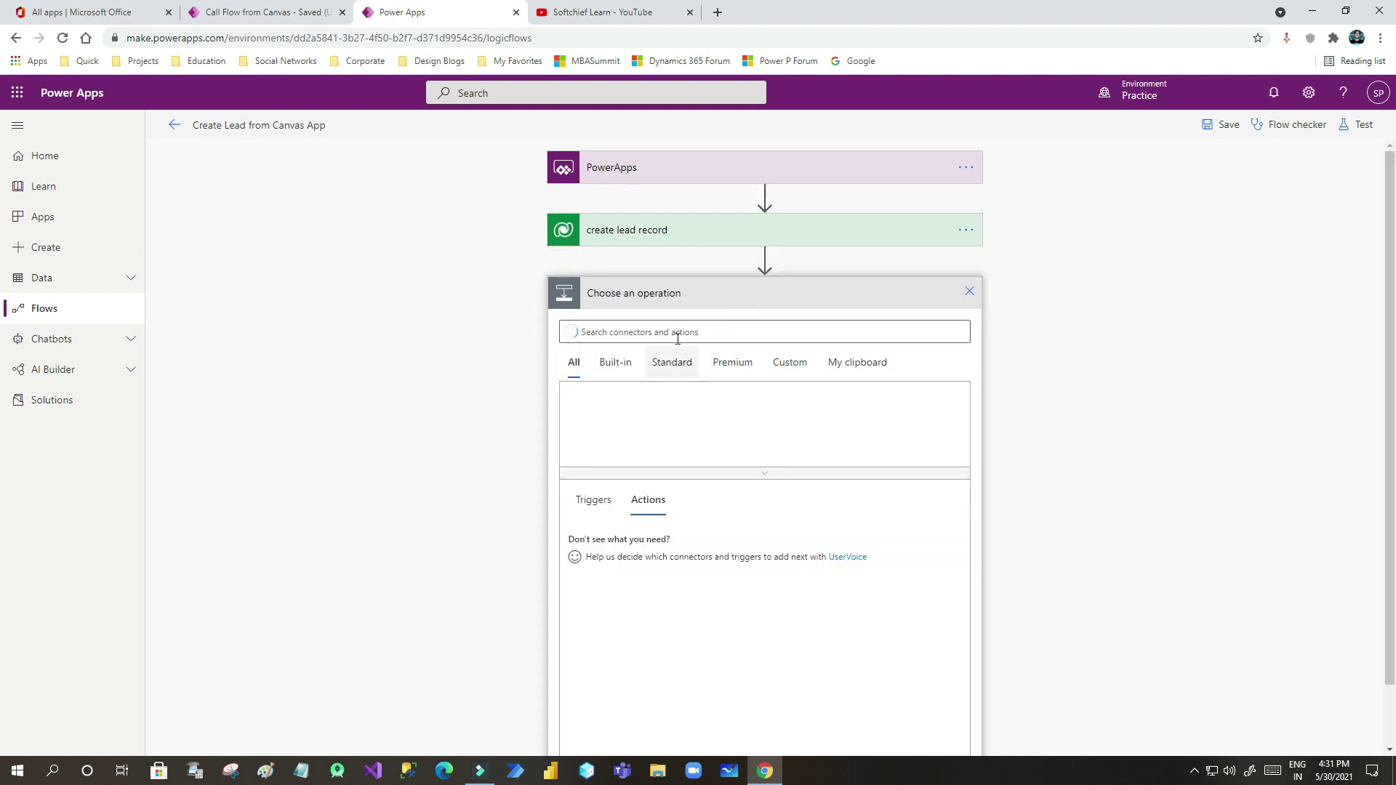
pyautogui.click(674, 331)
pyautogui.write('pow')
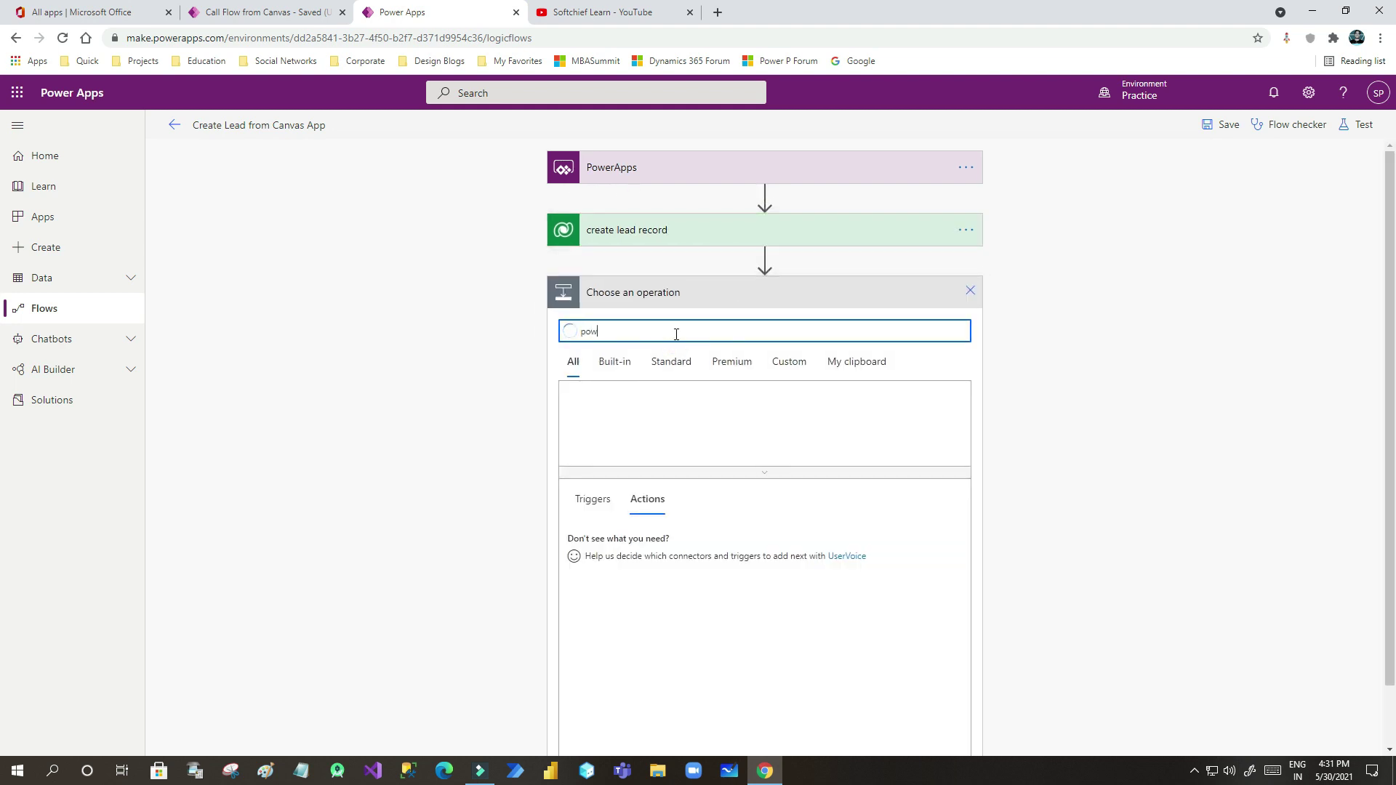
pyautogui.write('wer')
pyautogui.press('BackSpace')
pyautogui.write('wer')
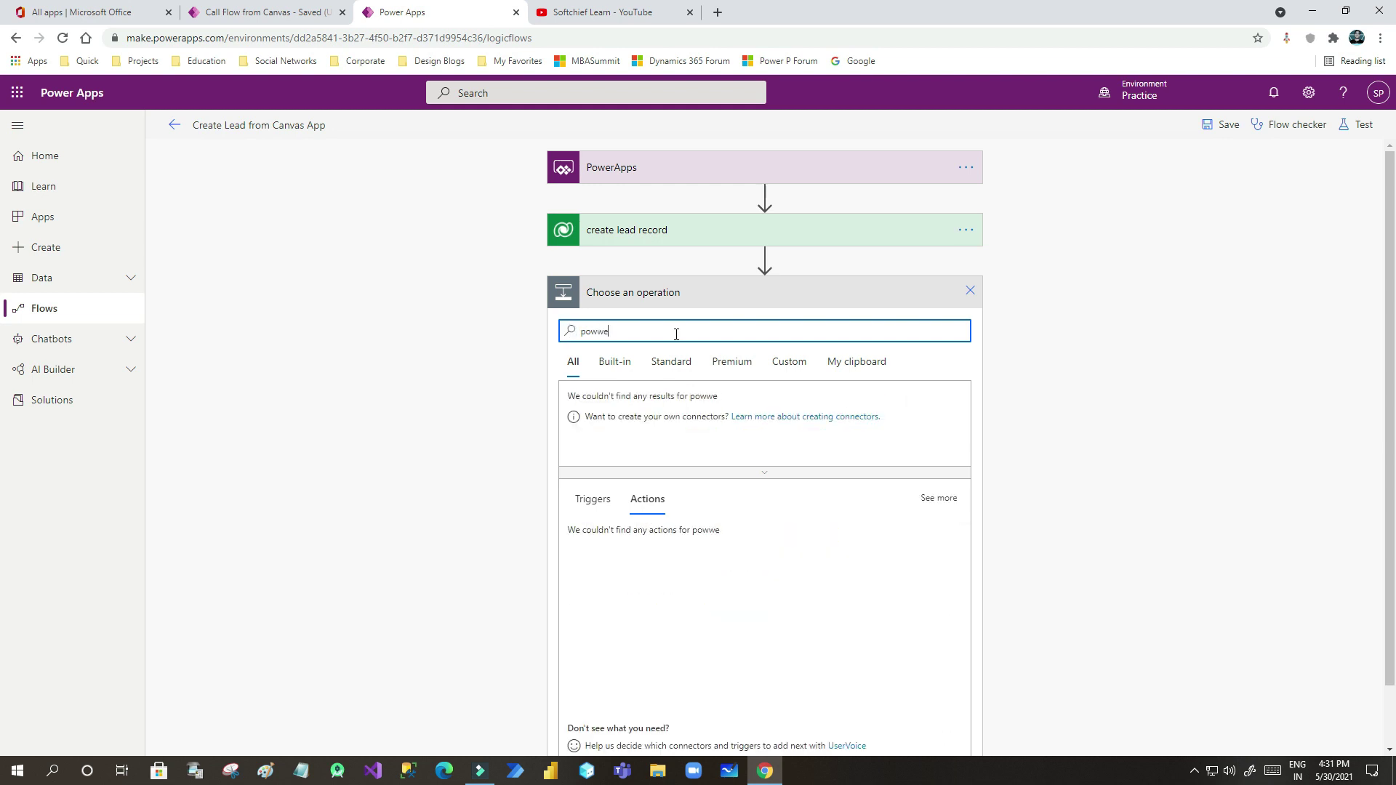
pyautogui.press('BackSpace')
pyautogui.press('BackSpace')
pyautogui.press('BackSpace')
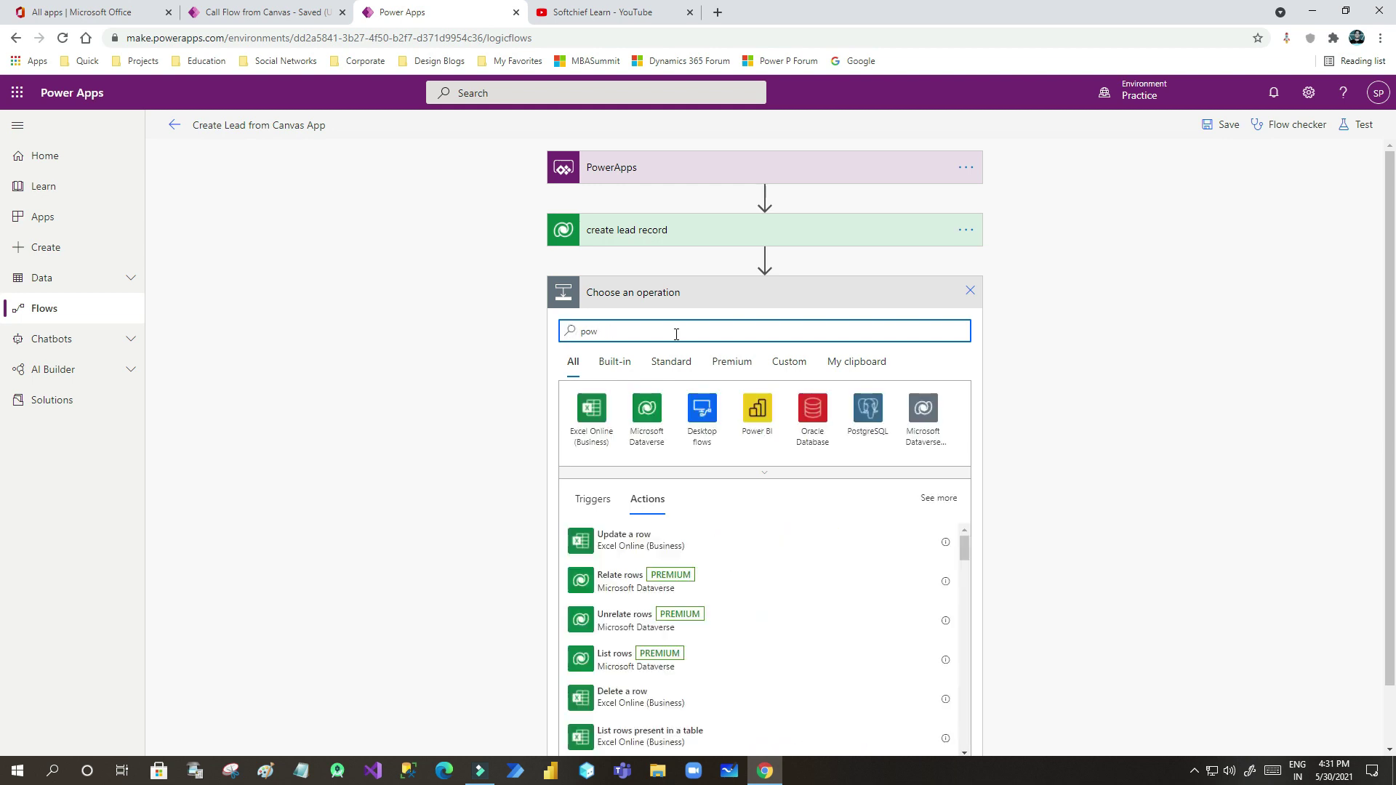
pyautogui.write('erapps')
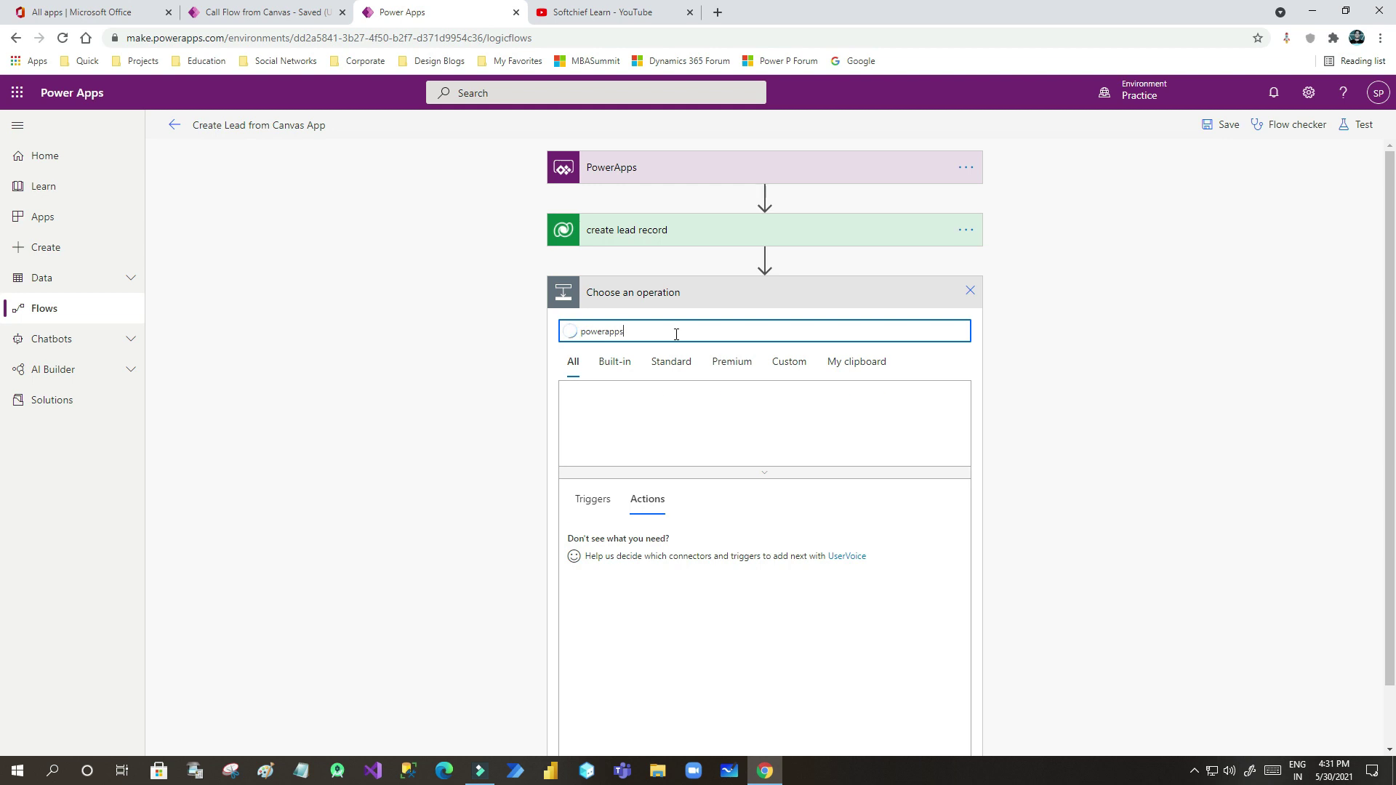
# Choose 'Respond to a PowerApp or flow' and begin adding an output.
pyautogui.click(592, 406)
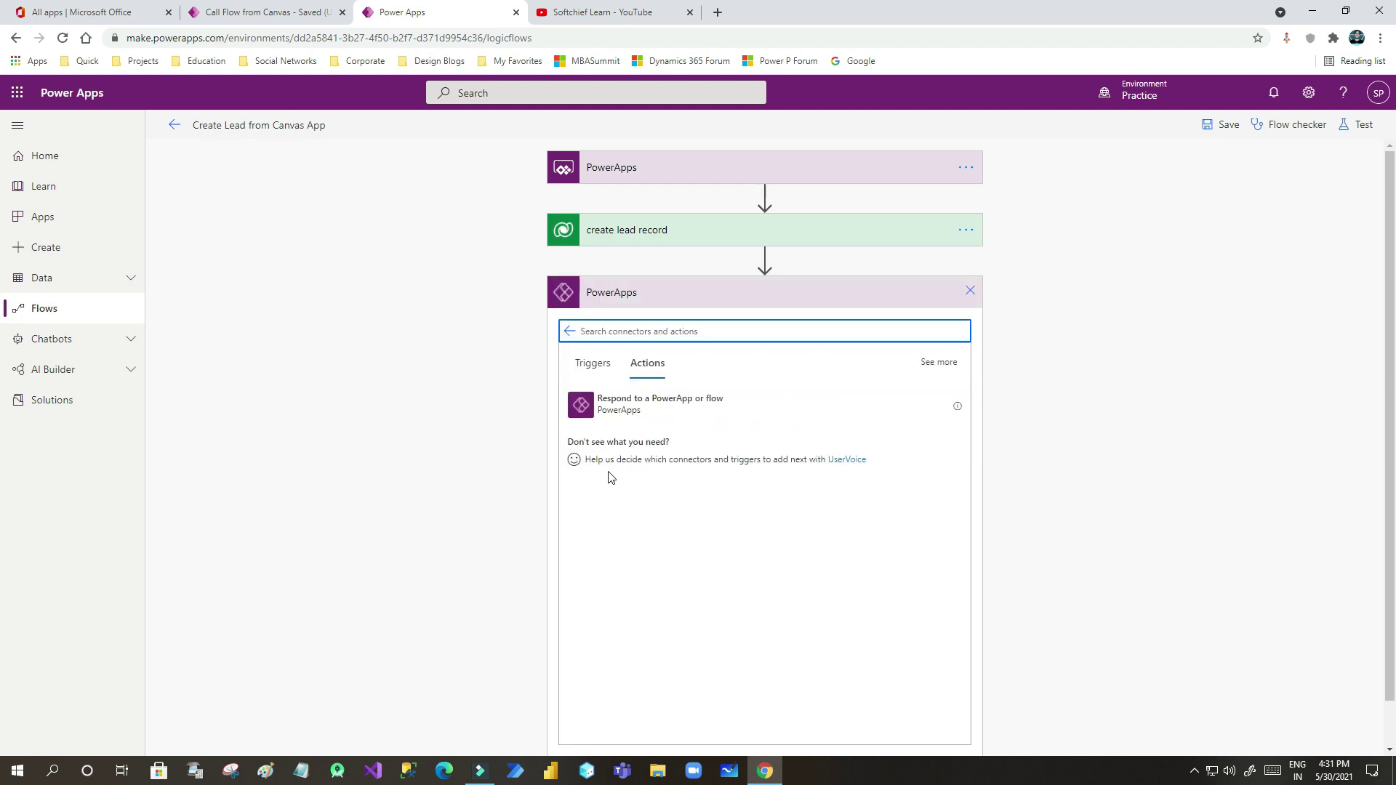
pyautogui.click(665, 411)
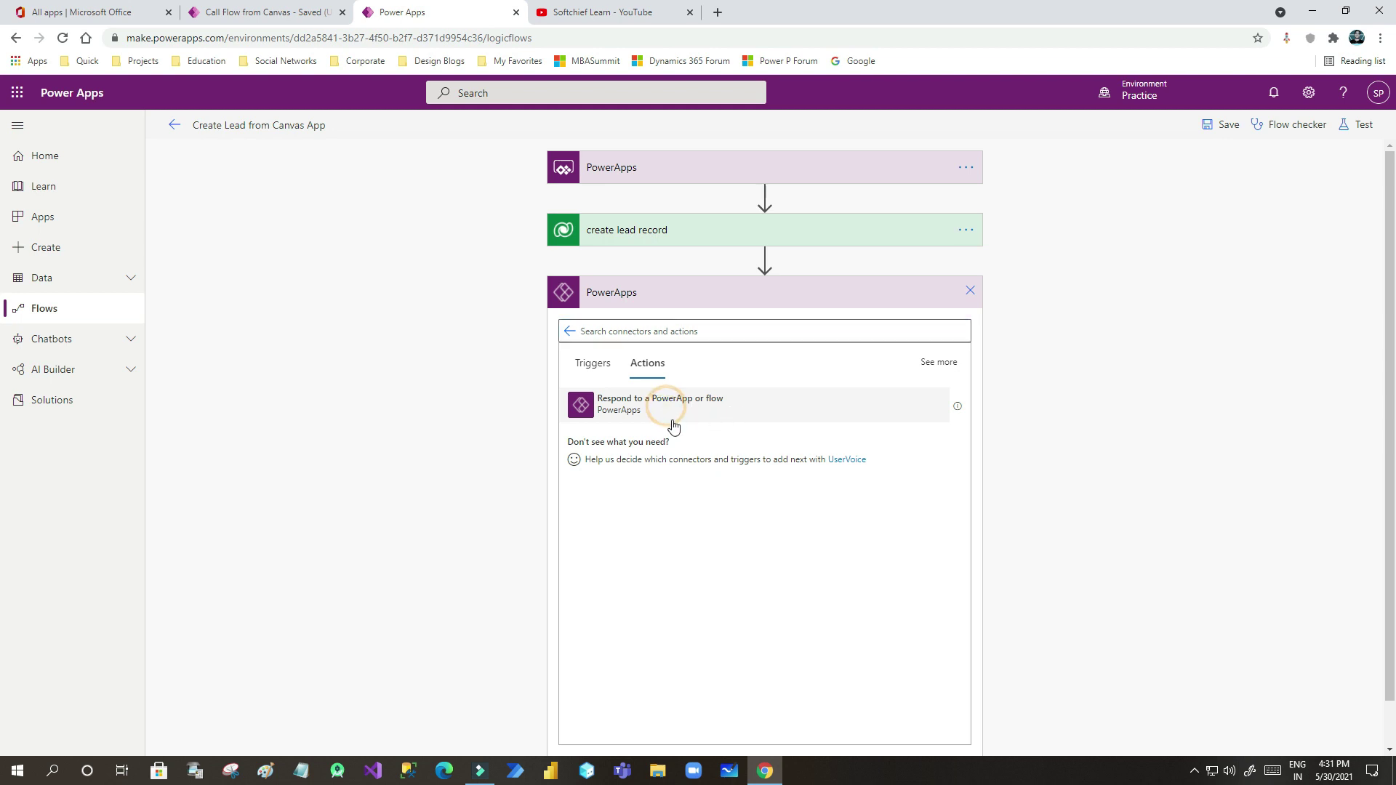
pyautogui.click(576, 336)
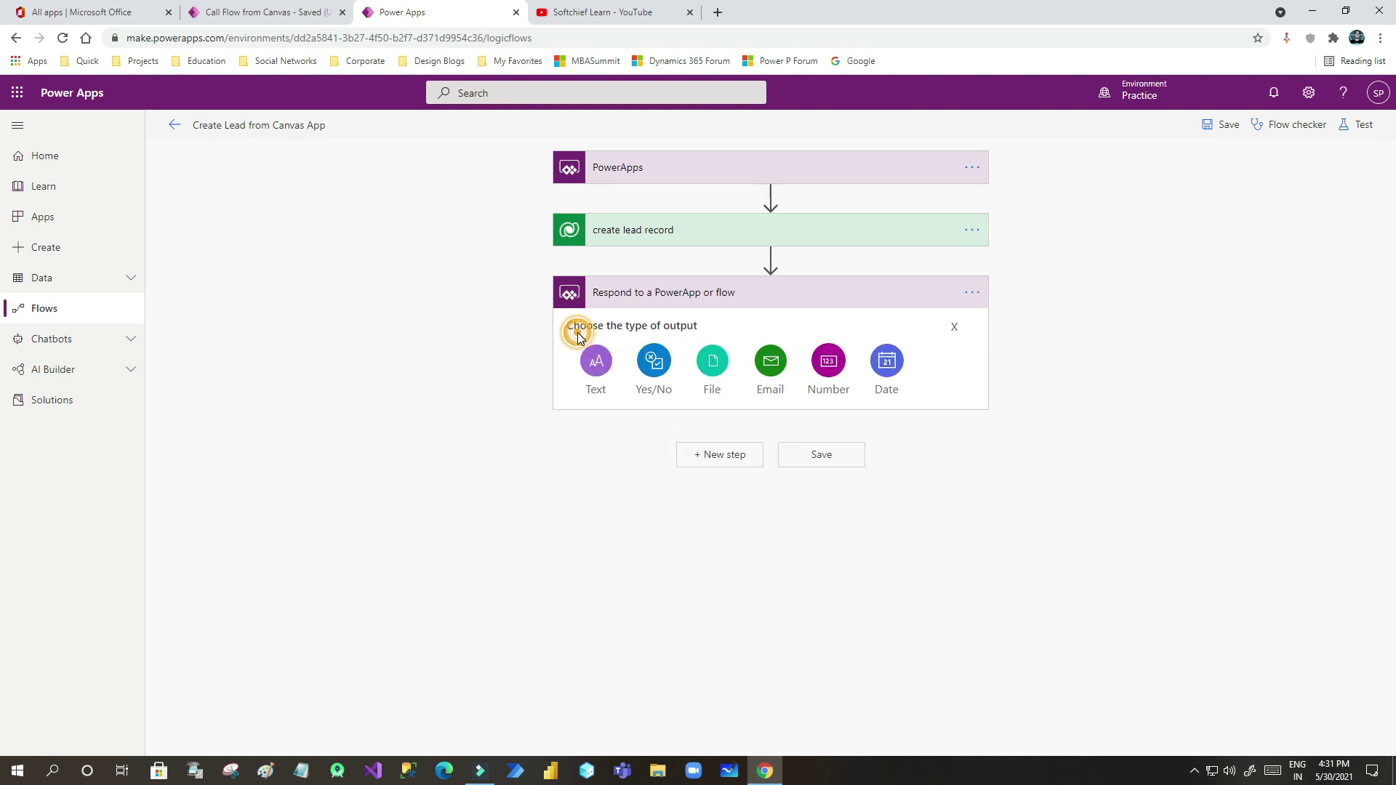
# Add a Text output 'Result' returning 'The lead is created', then save the flow.
pyautogui.click(602, 363)
pyautogui.click(643, 327)
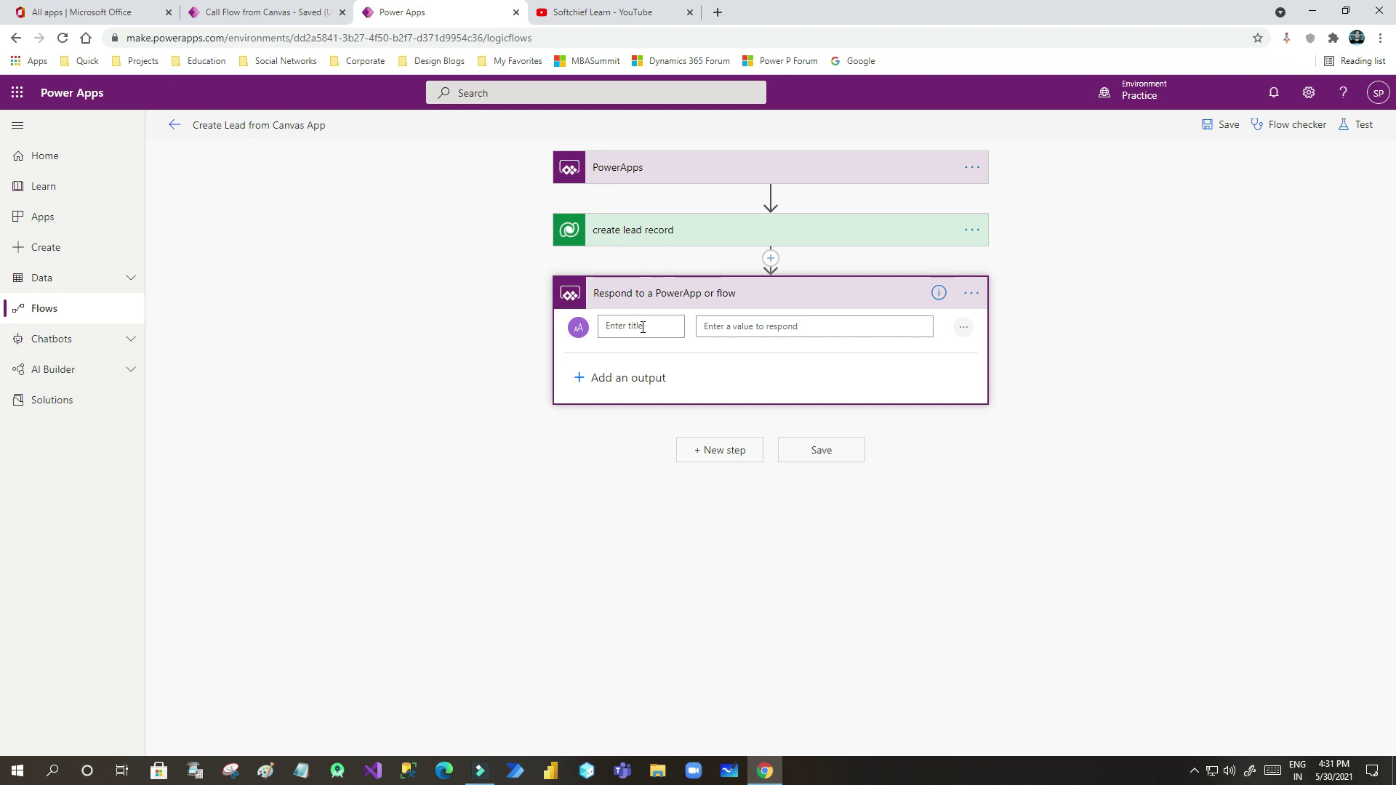
pyautogui.write('Result')
pyautogui.click(772, 327)
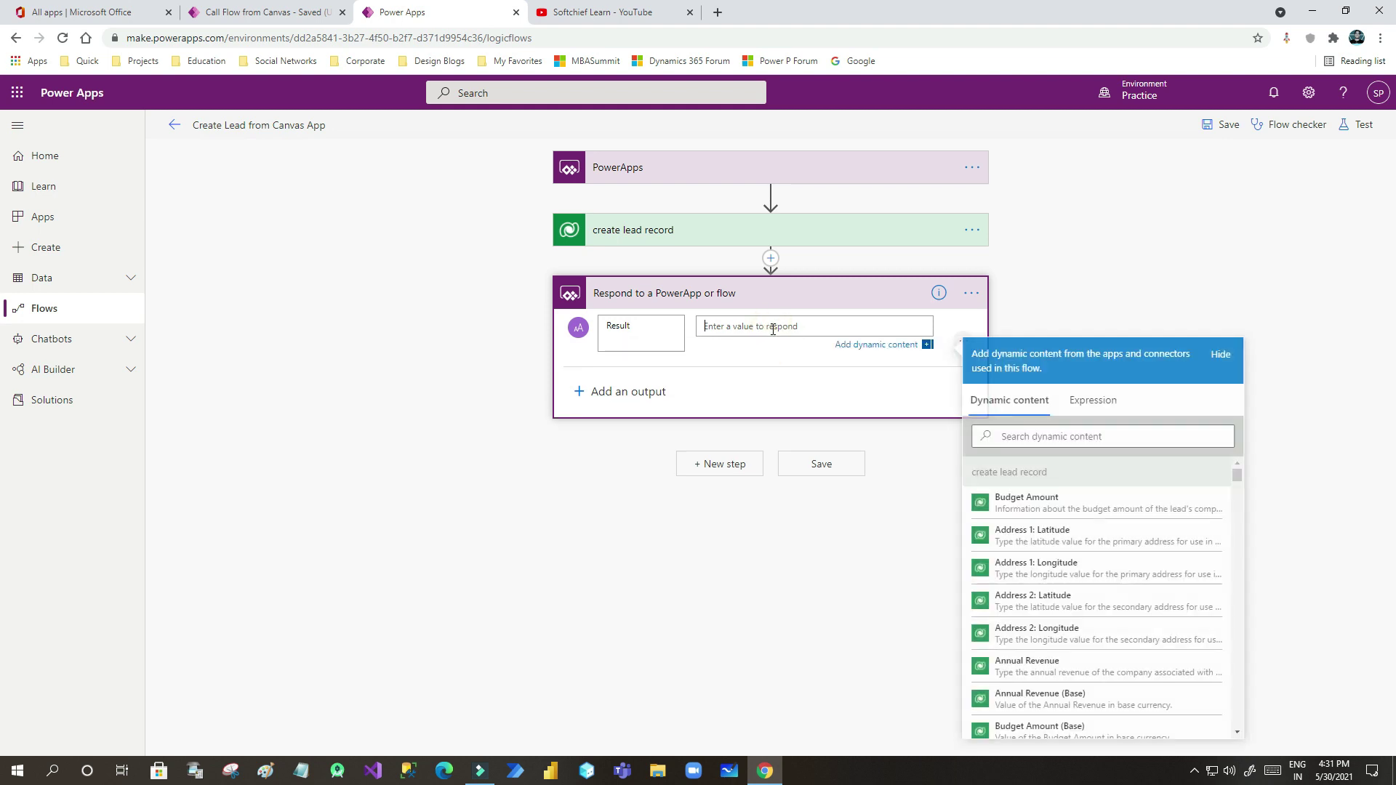
pyautogui.write('The lead is created')
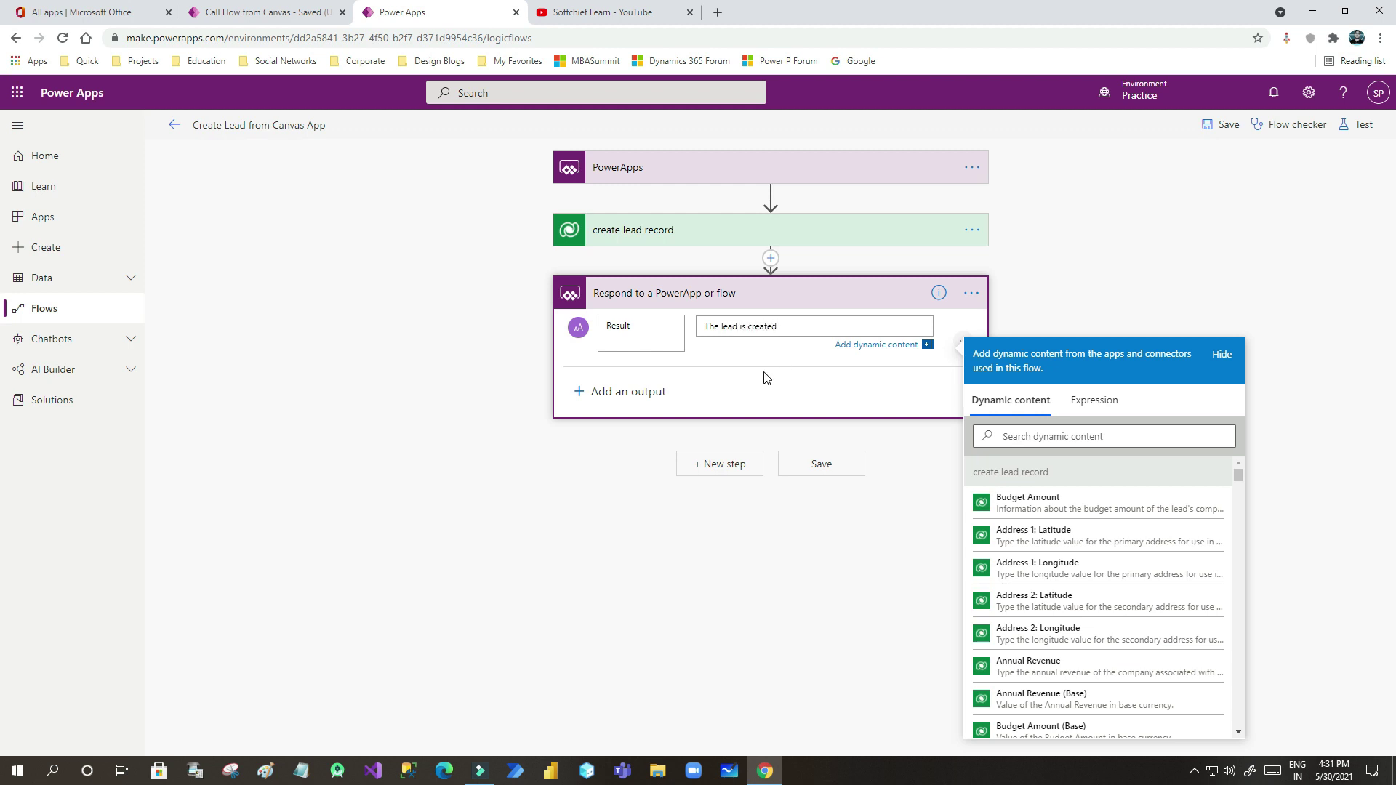
pyautogui.click(572, 494)
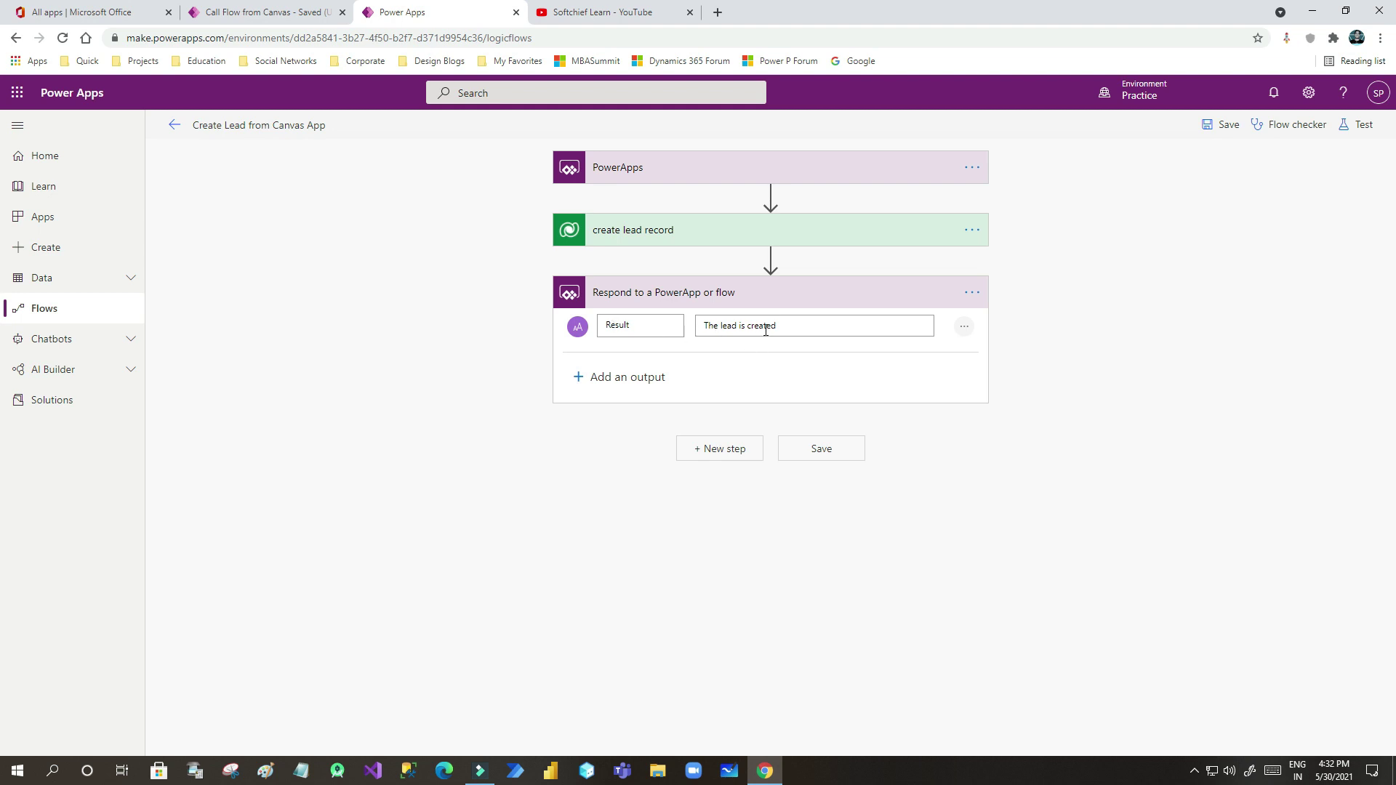
pyautogui.click(1213, 125)
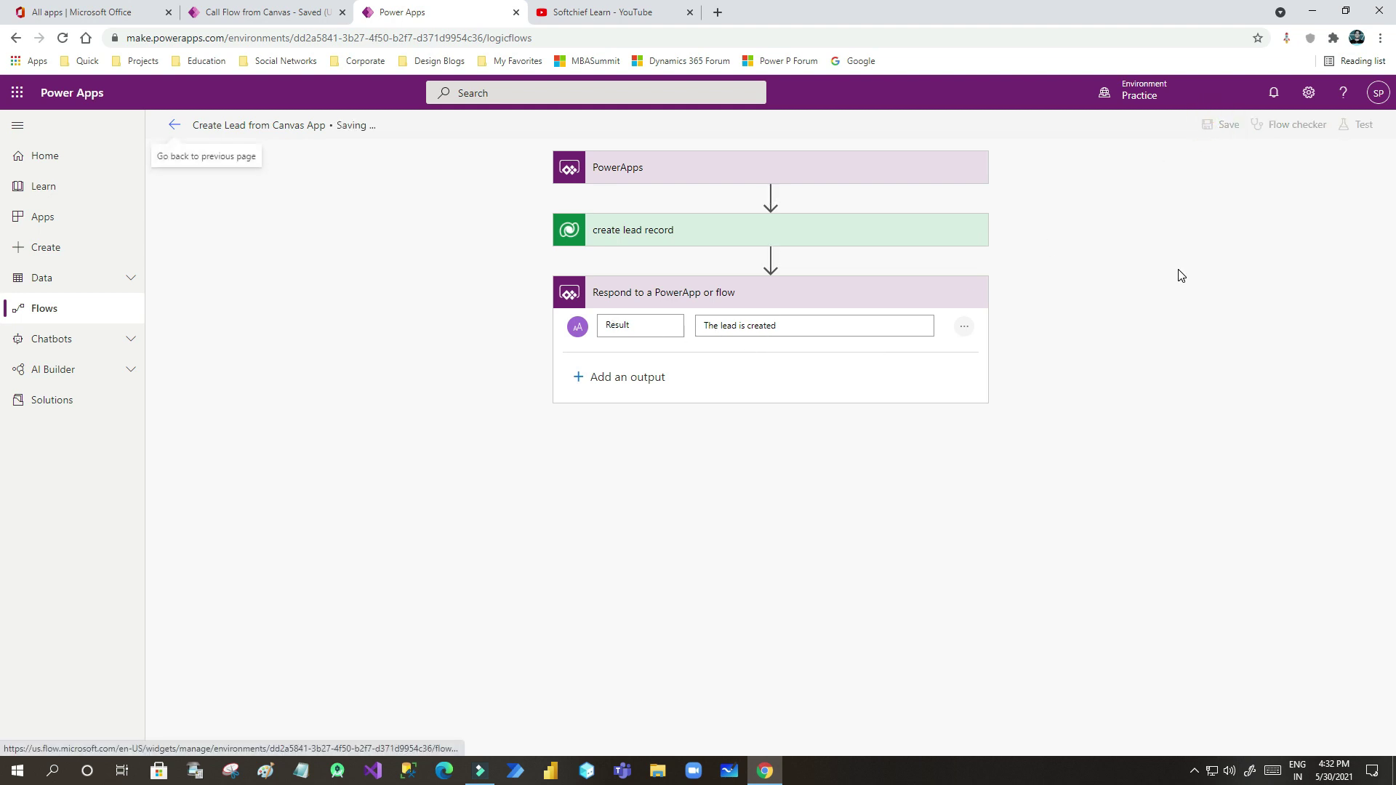
# Insert a new text label below the Submit button on the Contact Information screen.
pyautogui.click(245, 14)
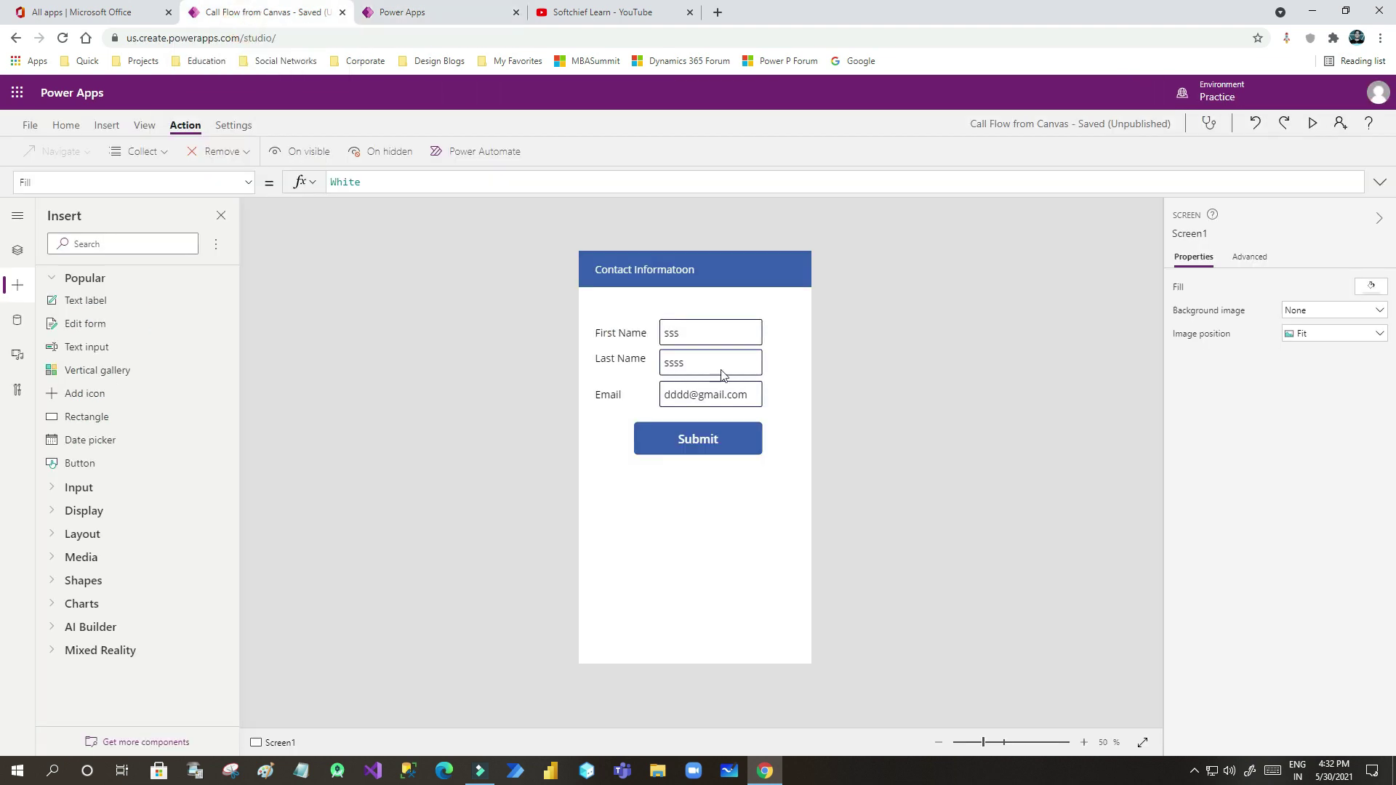
pyautogui.click(702, 447)
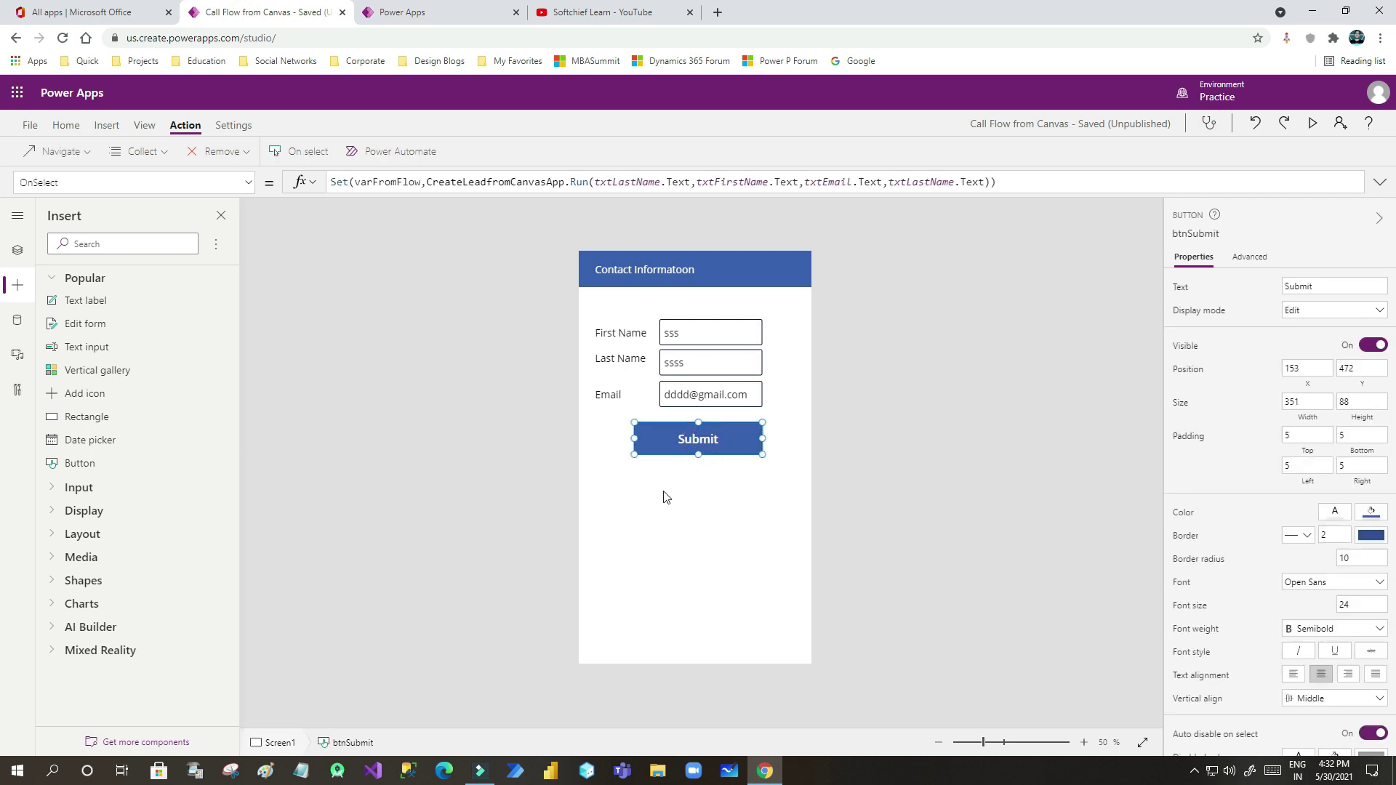
pyautogui.click(401, 13)
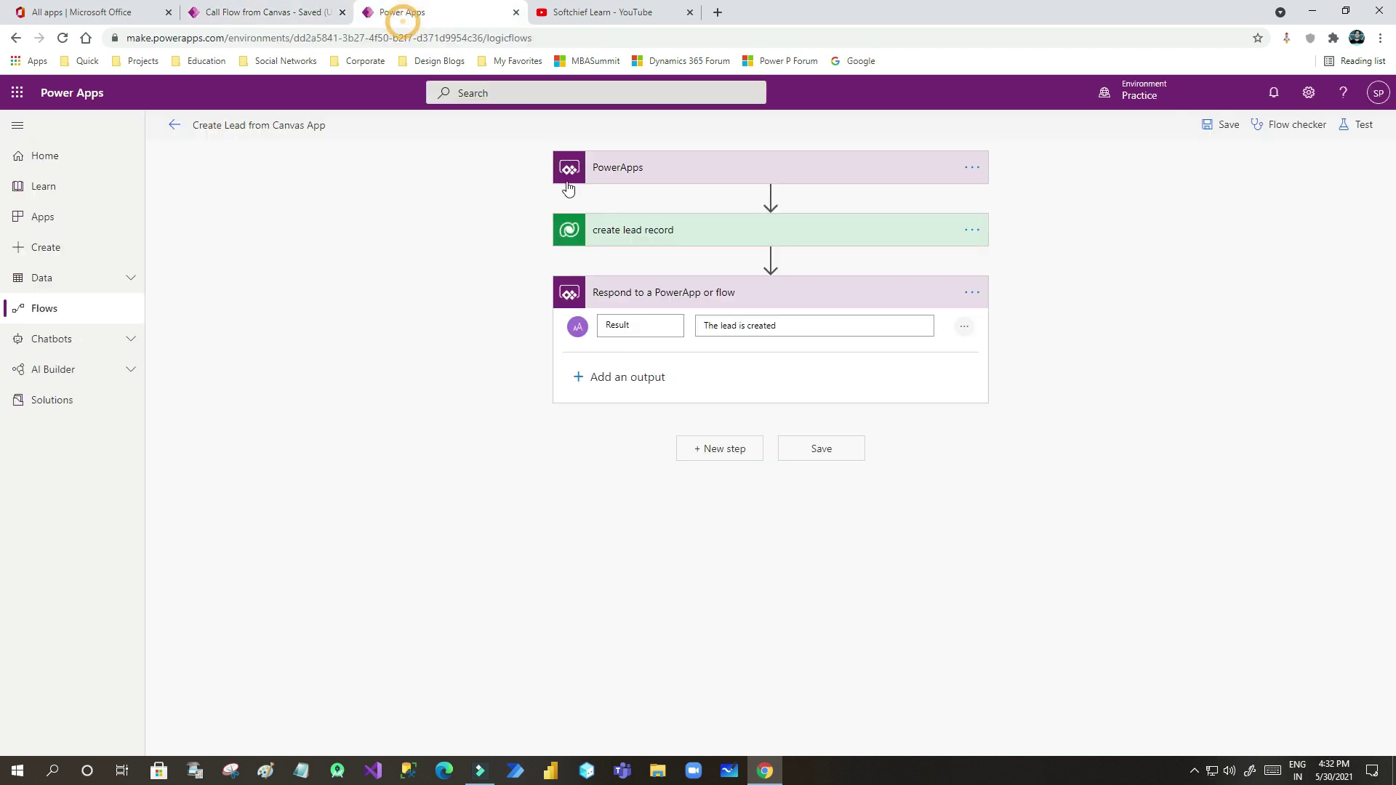
pyautogui.click(262, 13)
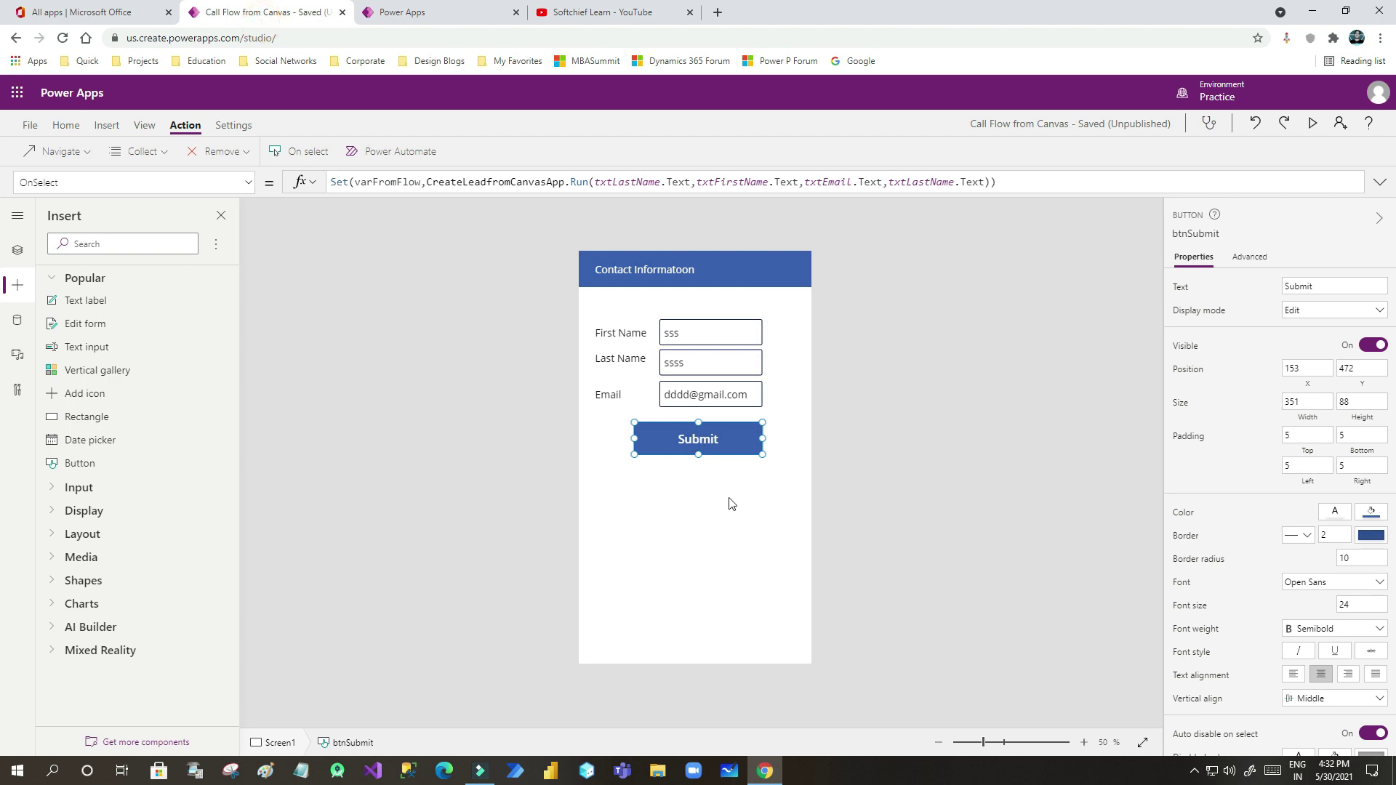
pyautogui.click(702, 501)
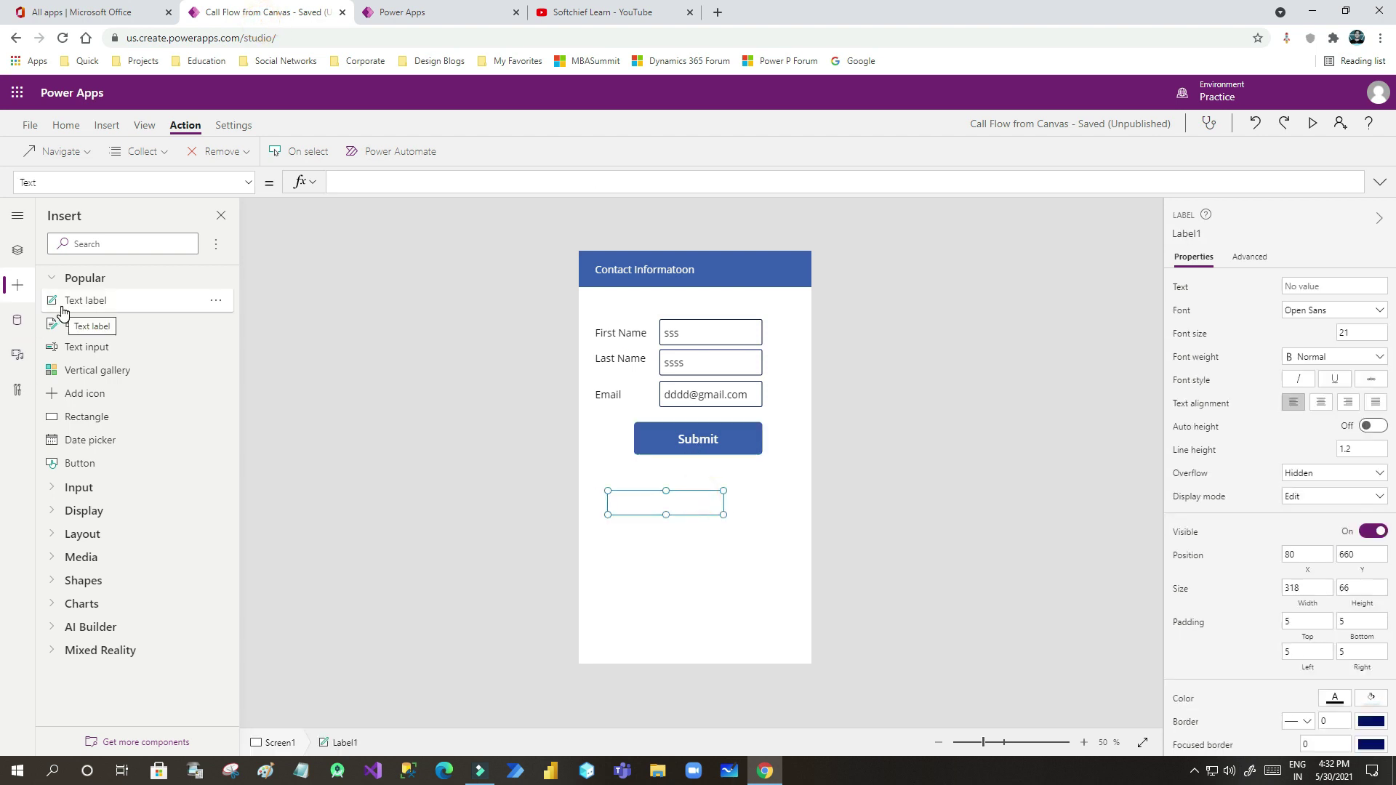
pyautogui.moveTo(75, 306); pyautogui.dragTo(658, 552)
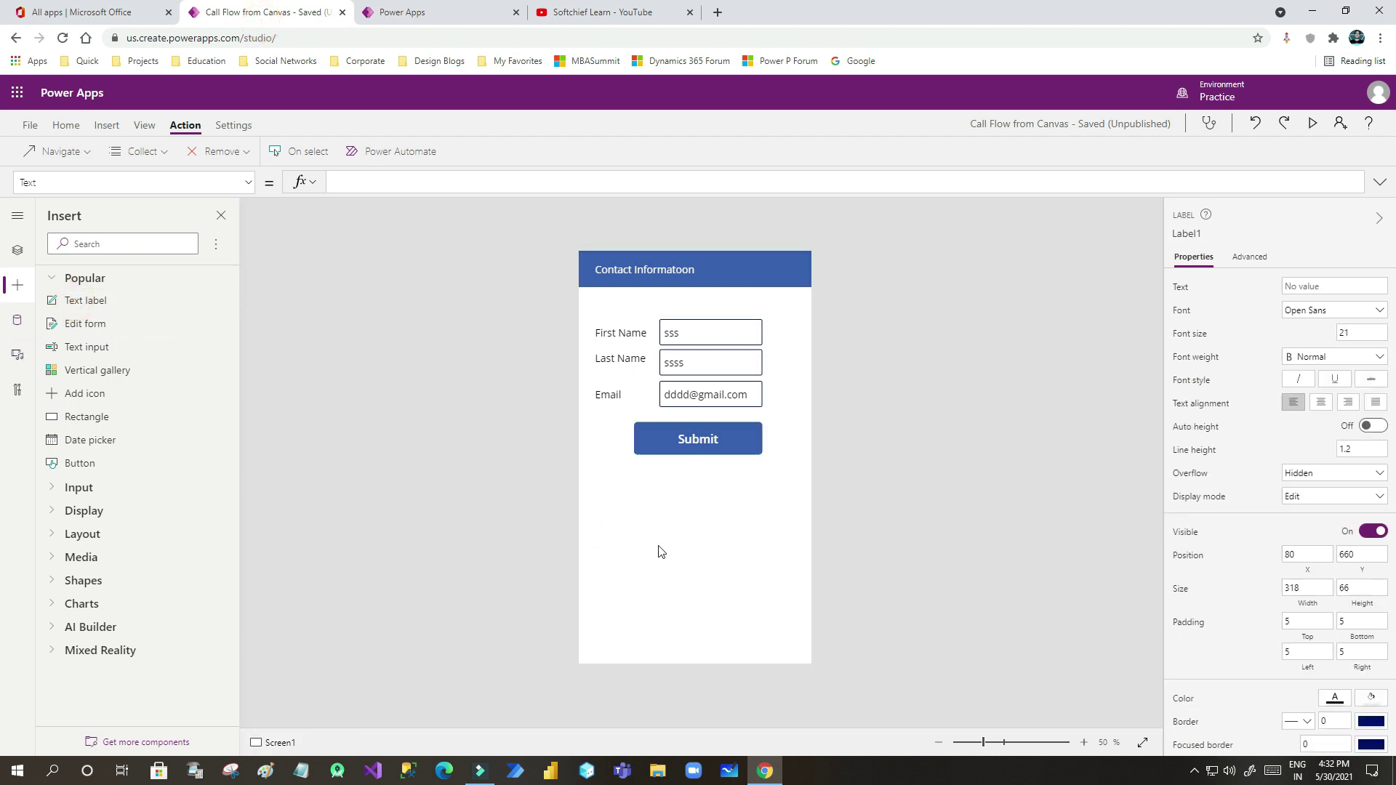
pyautogui.click(660, 551)
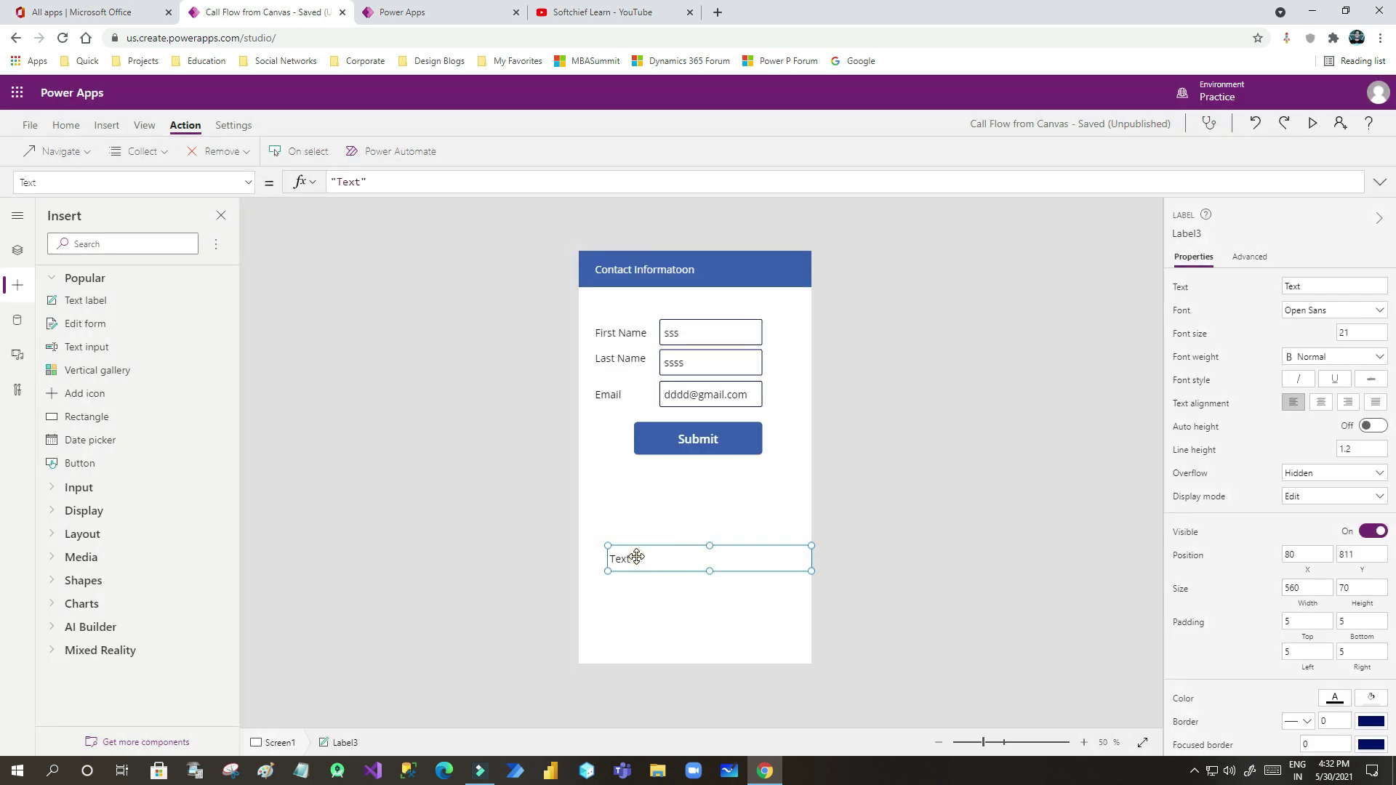
# Move the Text label up so it sits directly under the Submit button.
pyautogui.moveTo(635, 556); pyautogui.dragTo(634, 521)
pyautogui.click(646, 480)
pyautogui.click(647, 489)
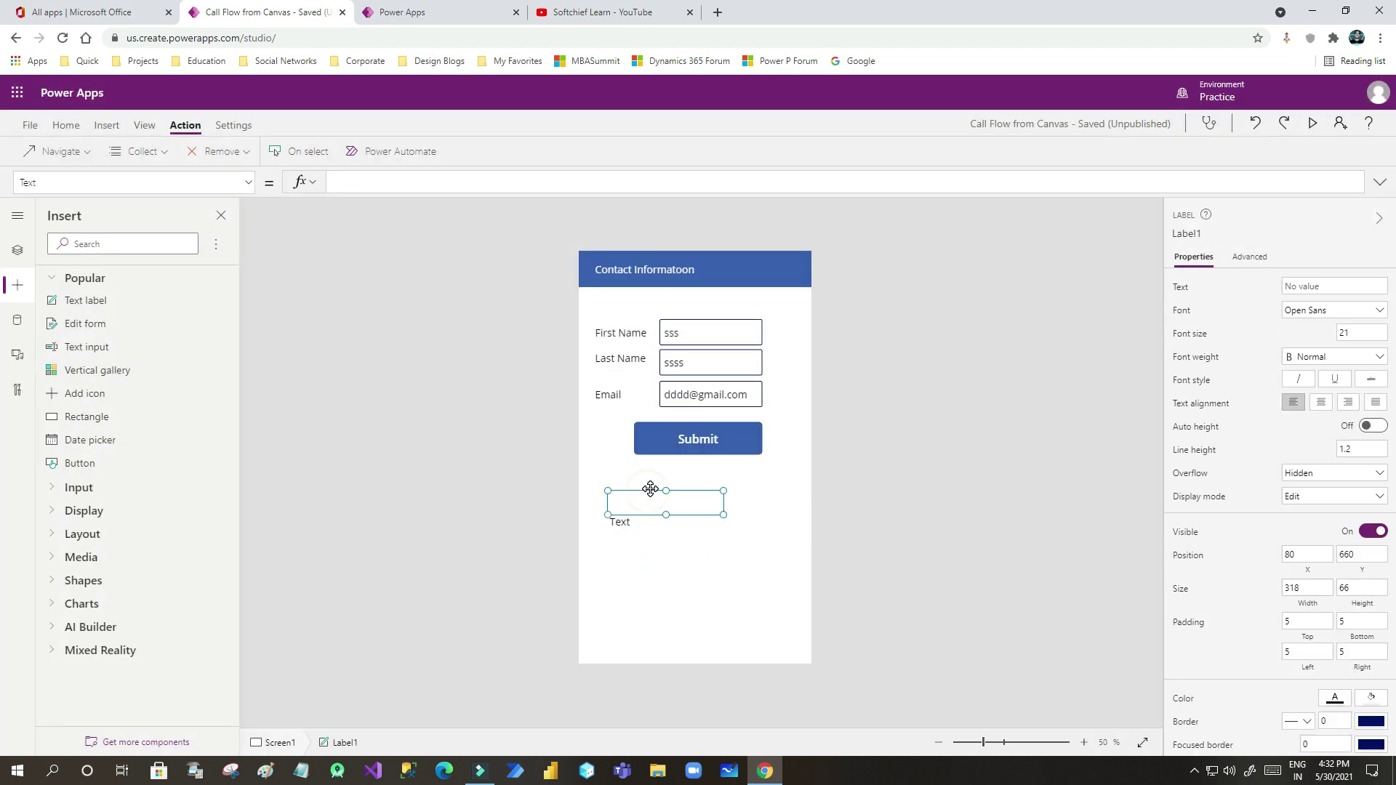
pyautogui.click(650, 497)
pyautogui.click(638, 525)
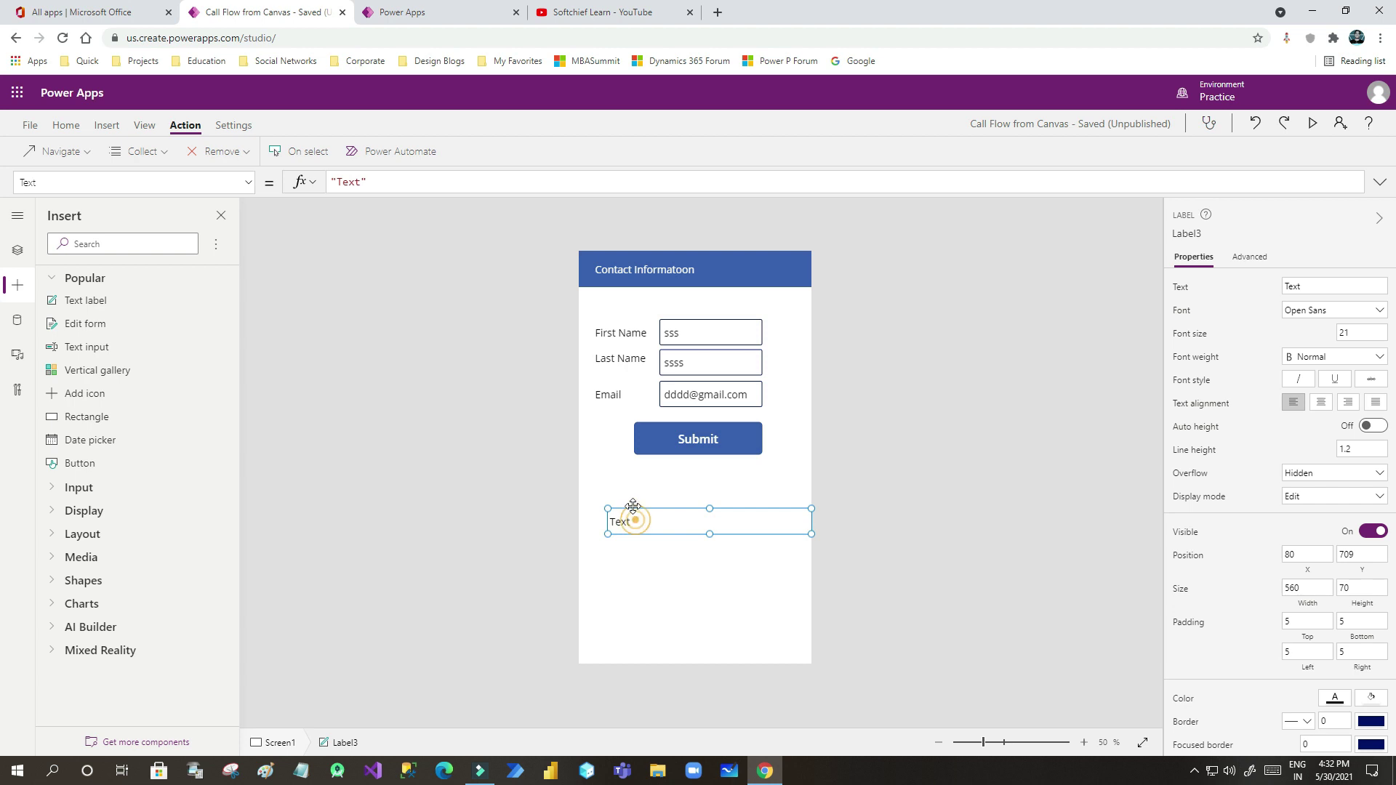
pyautogui.moveTo(631, 513); pyautogui.dragTo(627, 489)
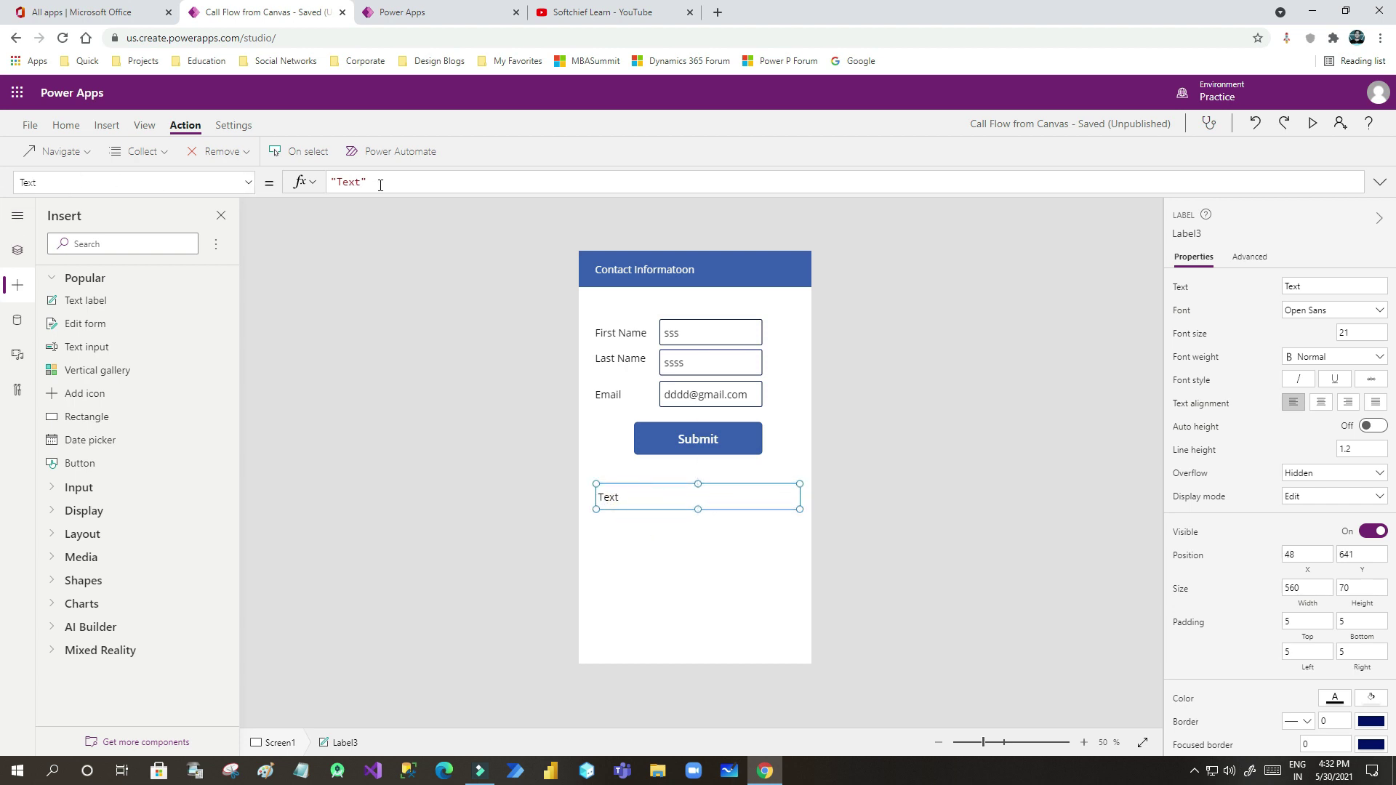
# Check the flow's Result output and review Submit's Set(varFromFlow, …Run(...)) formula.
pyautogui.click(435, 15)
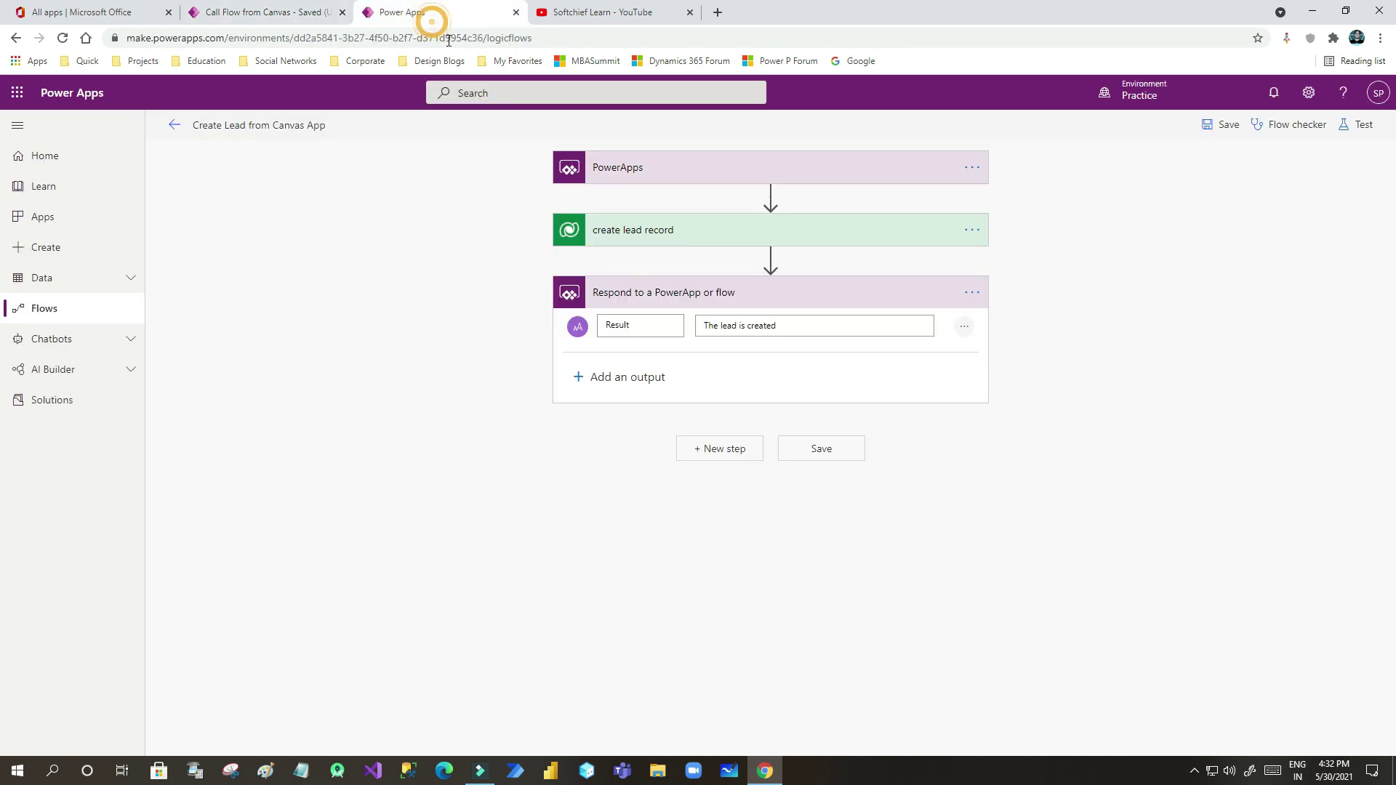
pyautogui.click(258, 12)
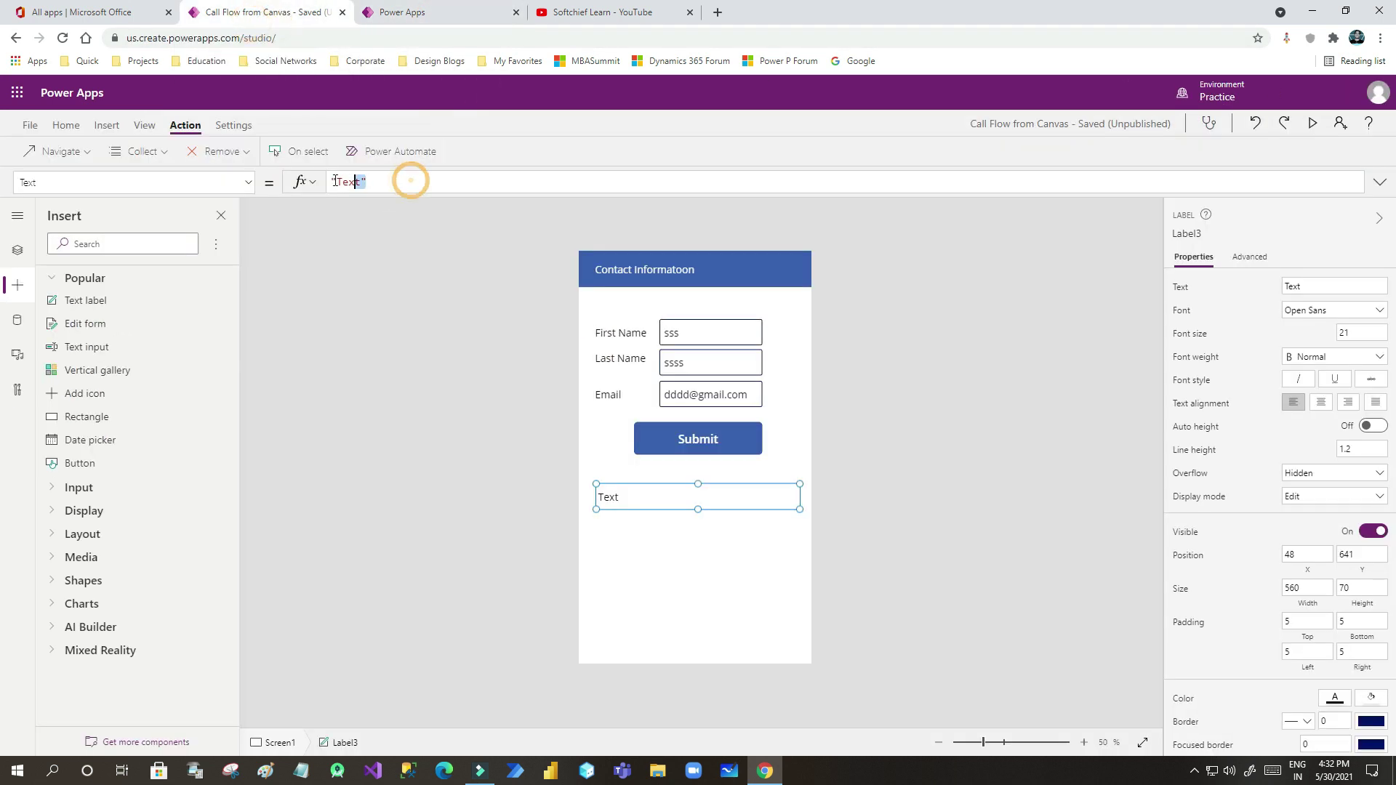
pyautogui.moveTo(424, 183); pyautogui.dragTo(328, 184)
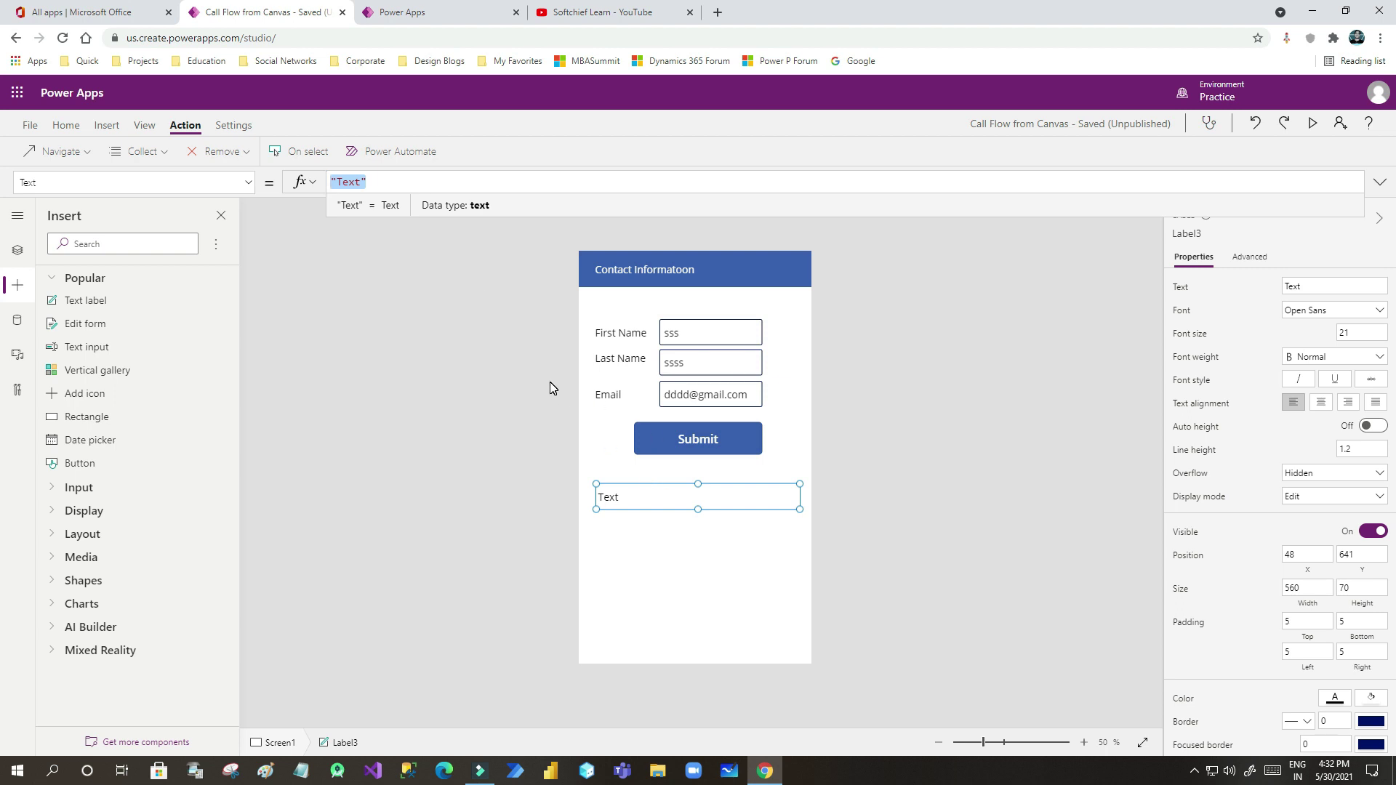
pyautogui.click(717, 435)
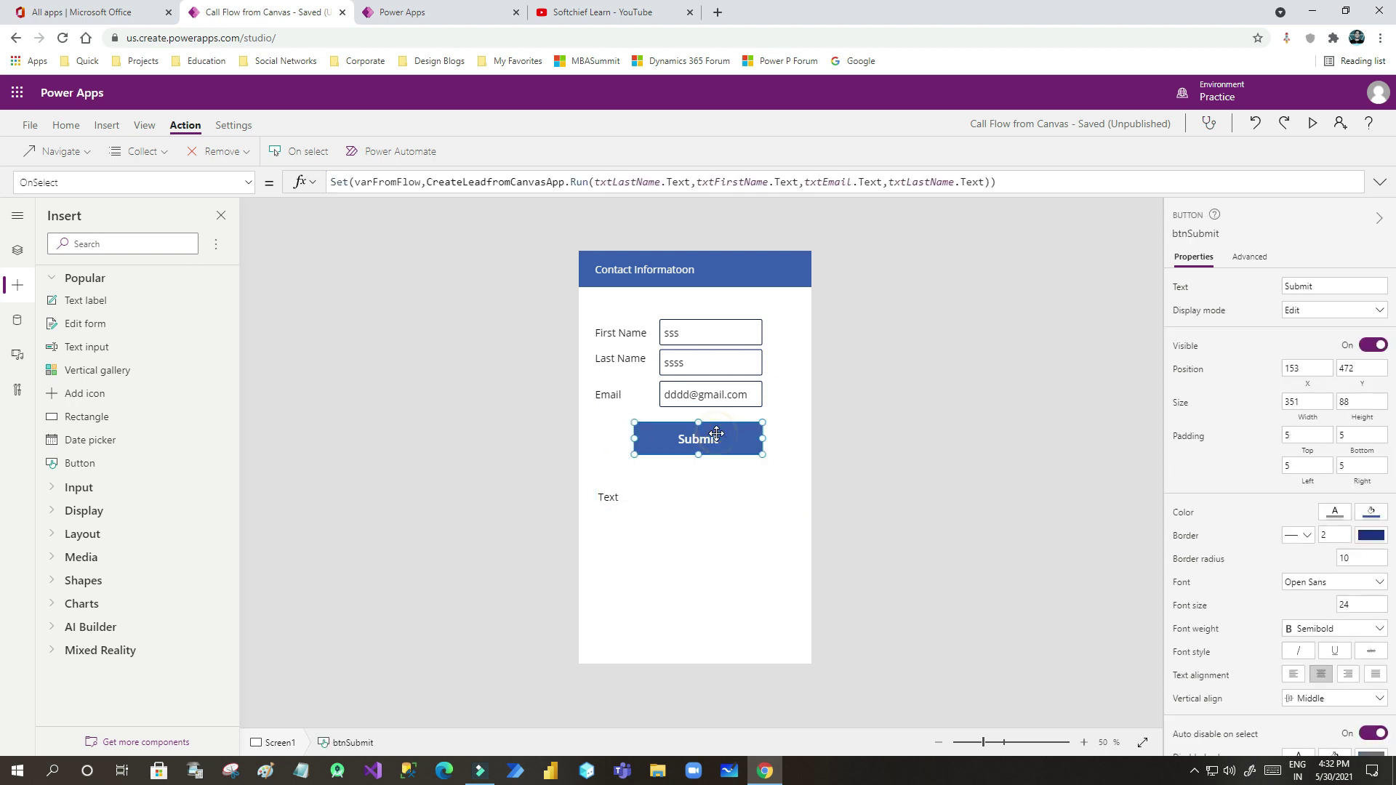
# Inspect the varFromFlow variable and its Record data type in the Submit formula.
pyautogui.click(366, 181)
pyautogui.doubleClick(366, 181)
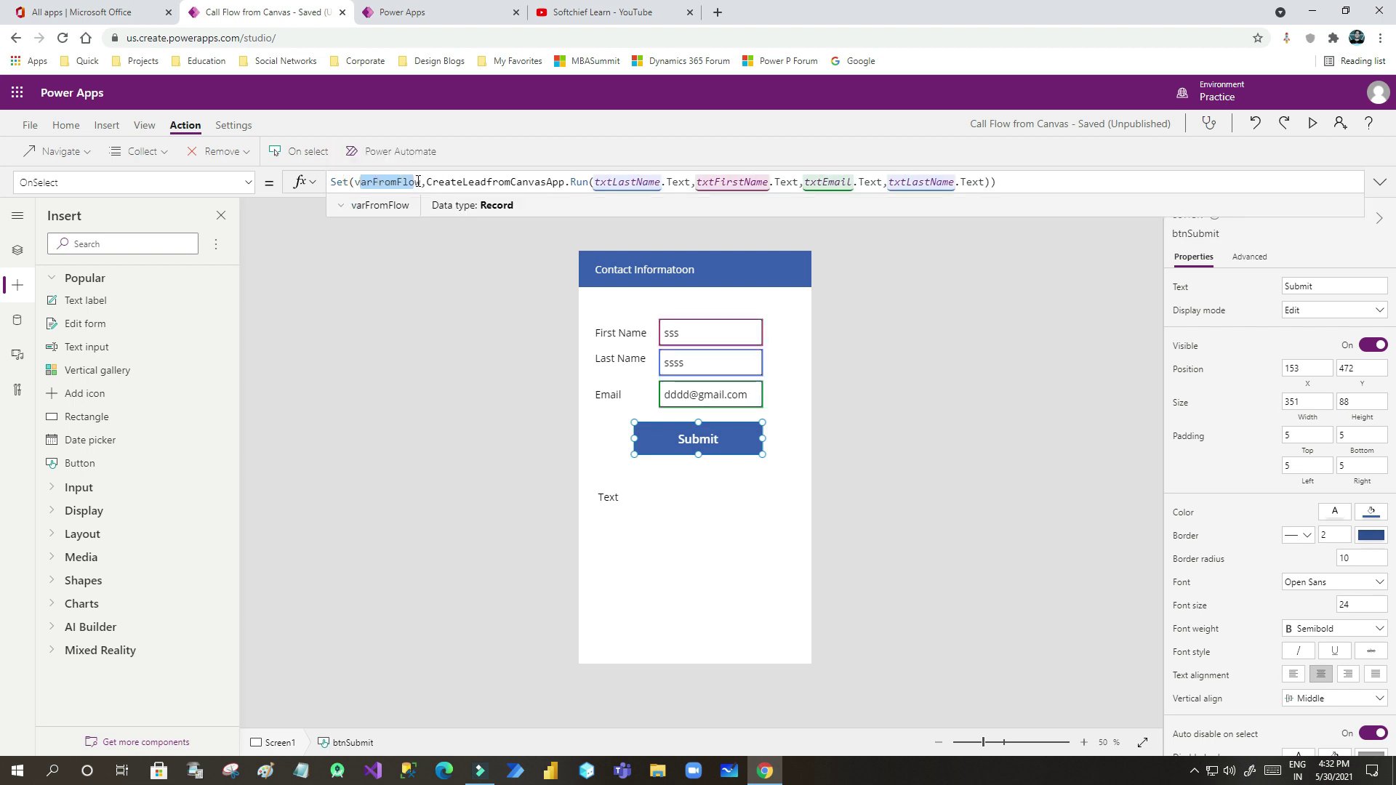
pyautogui.click(414, 182)
# Replace the label's placeholder Text with varFromFlow.result.
pyautogui.click(610, 496)
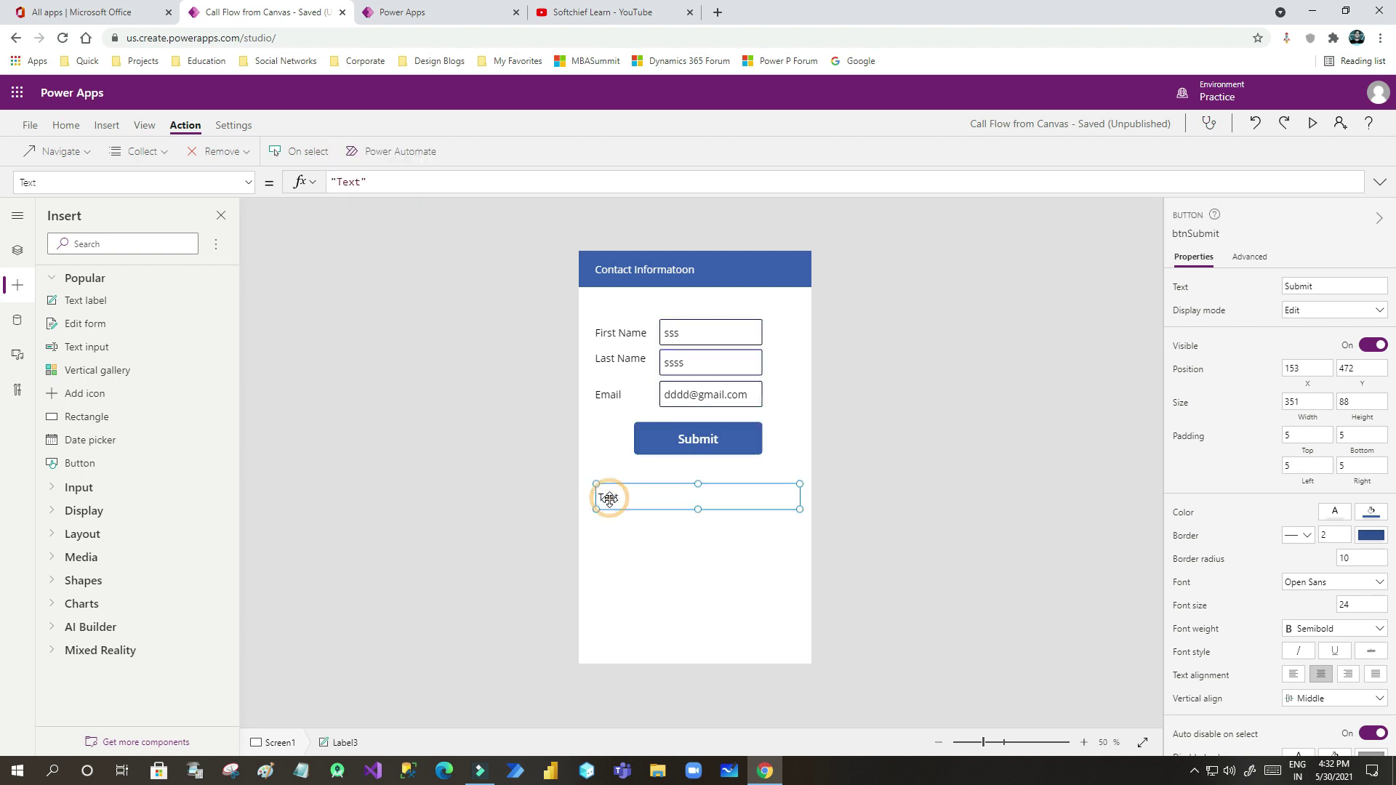
pyautogui.click(380, 182)
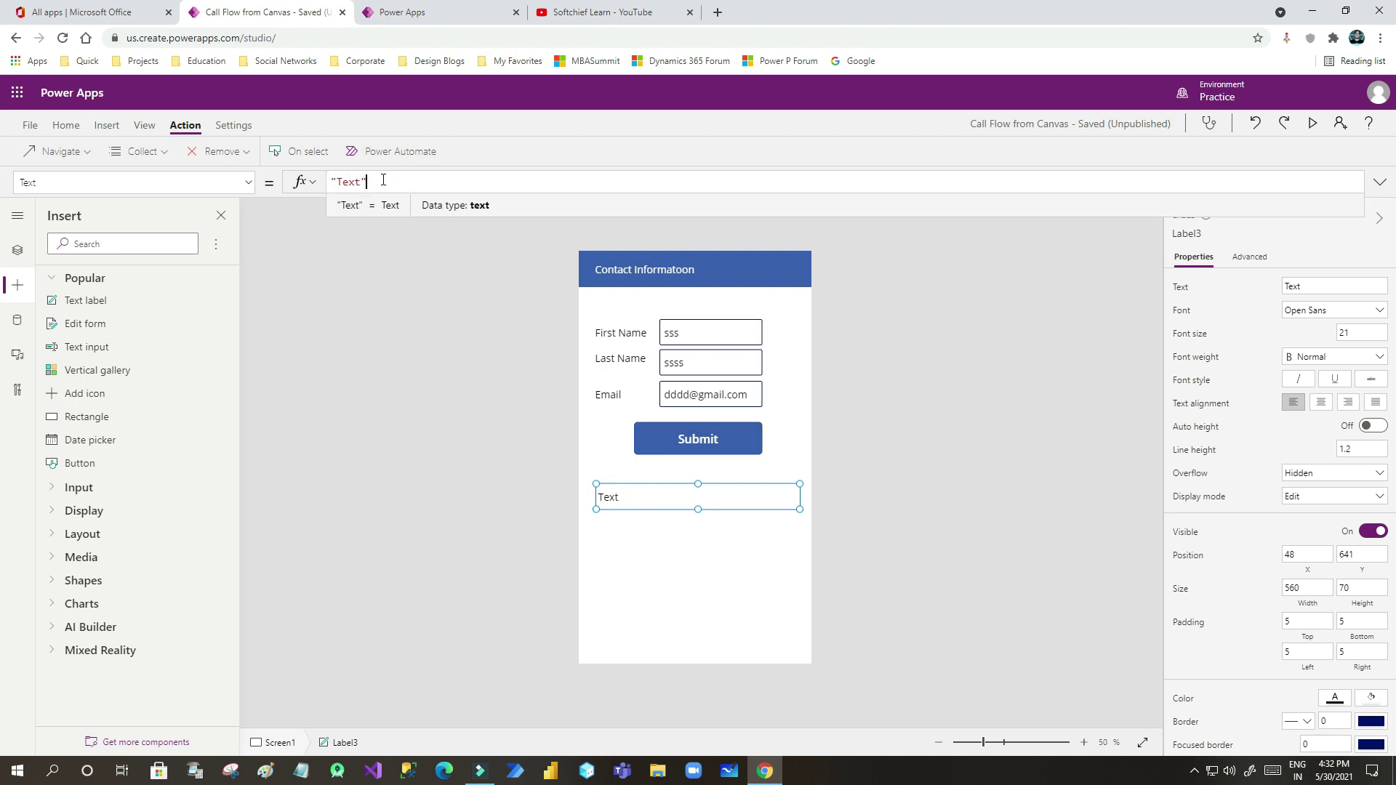
pyautogui.moveTo(380, 180); pyautogui.dragTo(332, 179)
pyautogui.write('var')
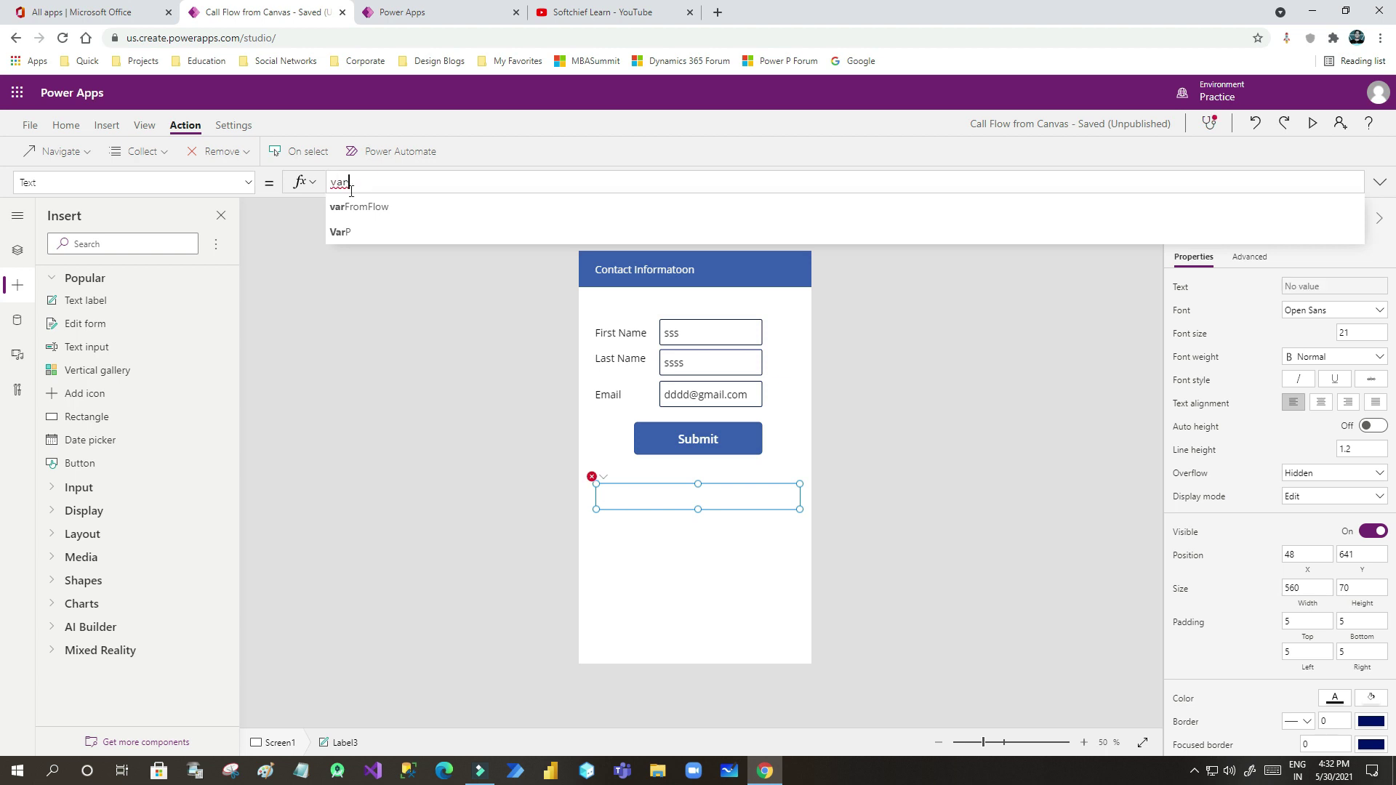
pyautogui.click(364, 207)
pyautogui.write('.')
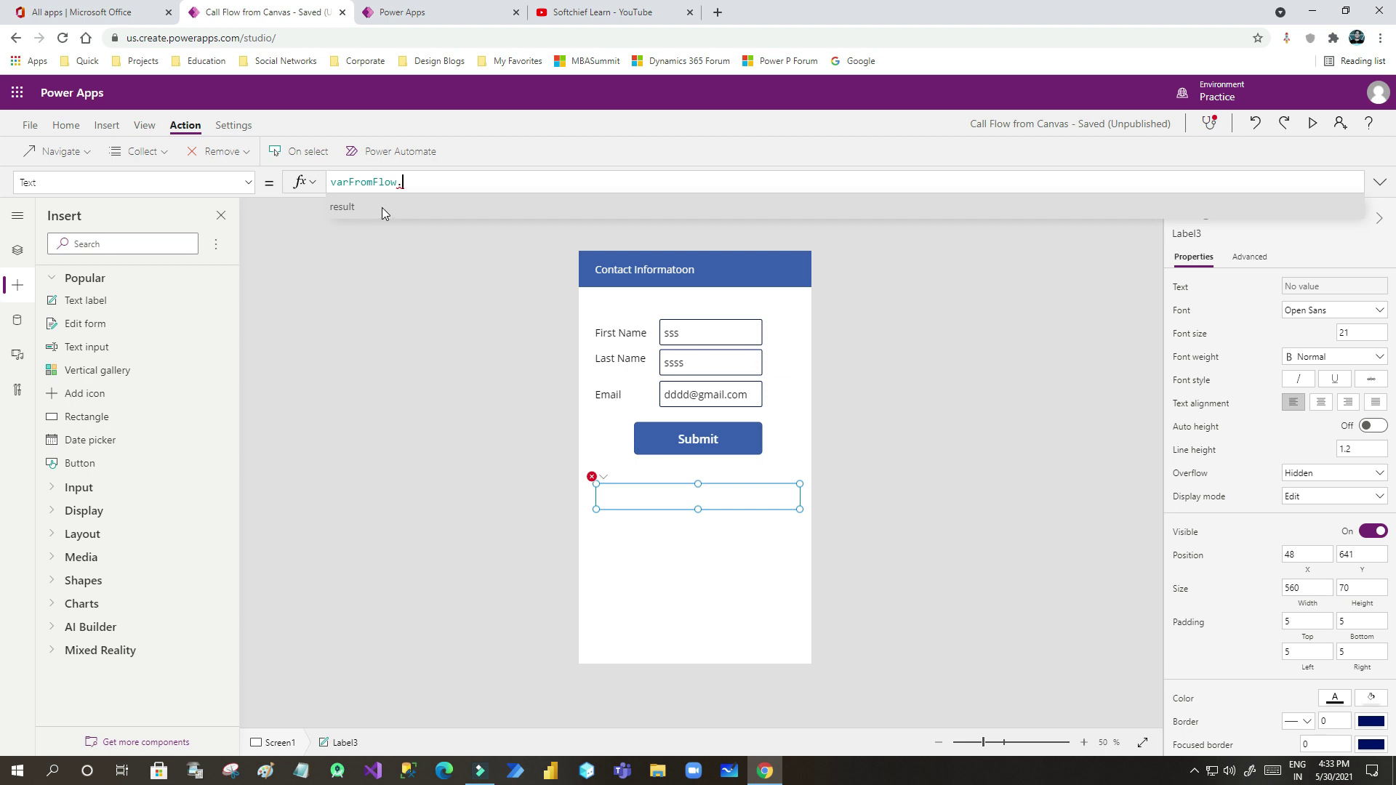
pyautogui.write('result')
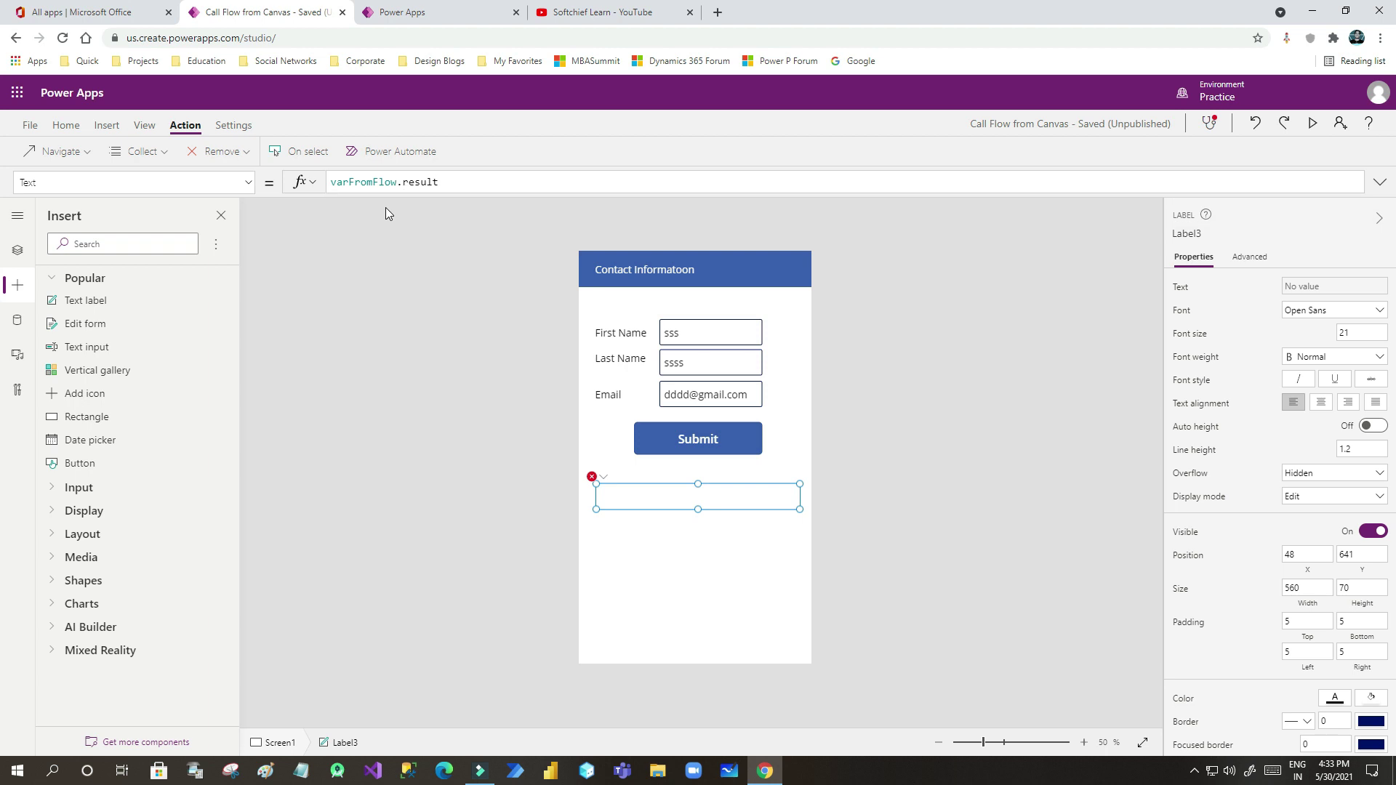
pyautogui.click(675, 552)
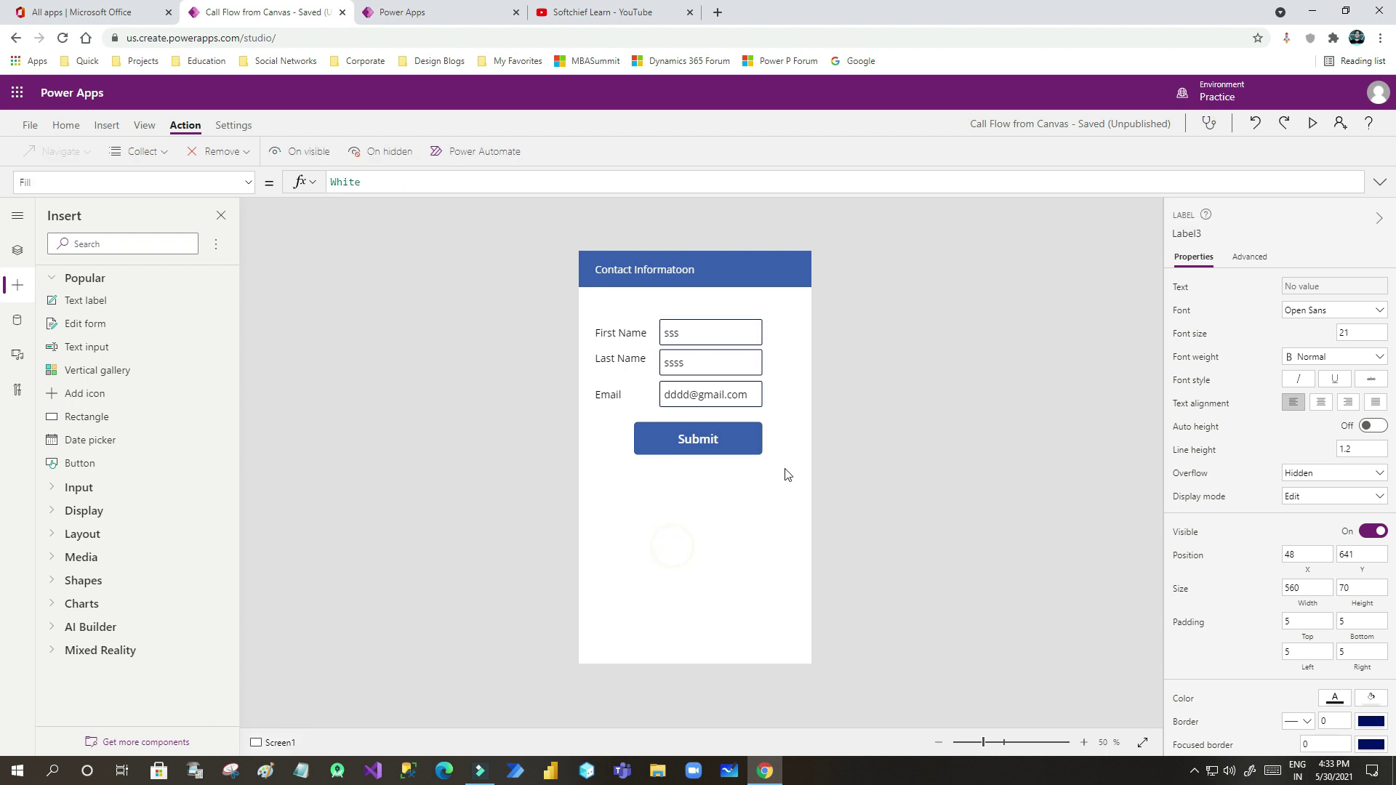
# Preview the app and enter a test first name, last name and email.
pyautogui.click(1311, 123)
pyautogui.click(659, 211)
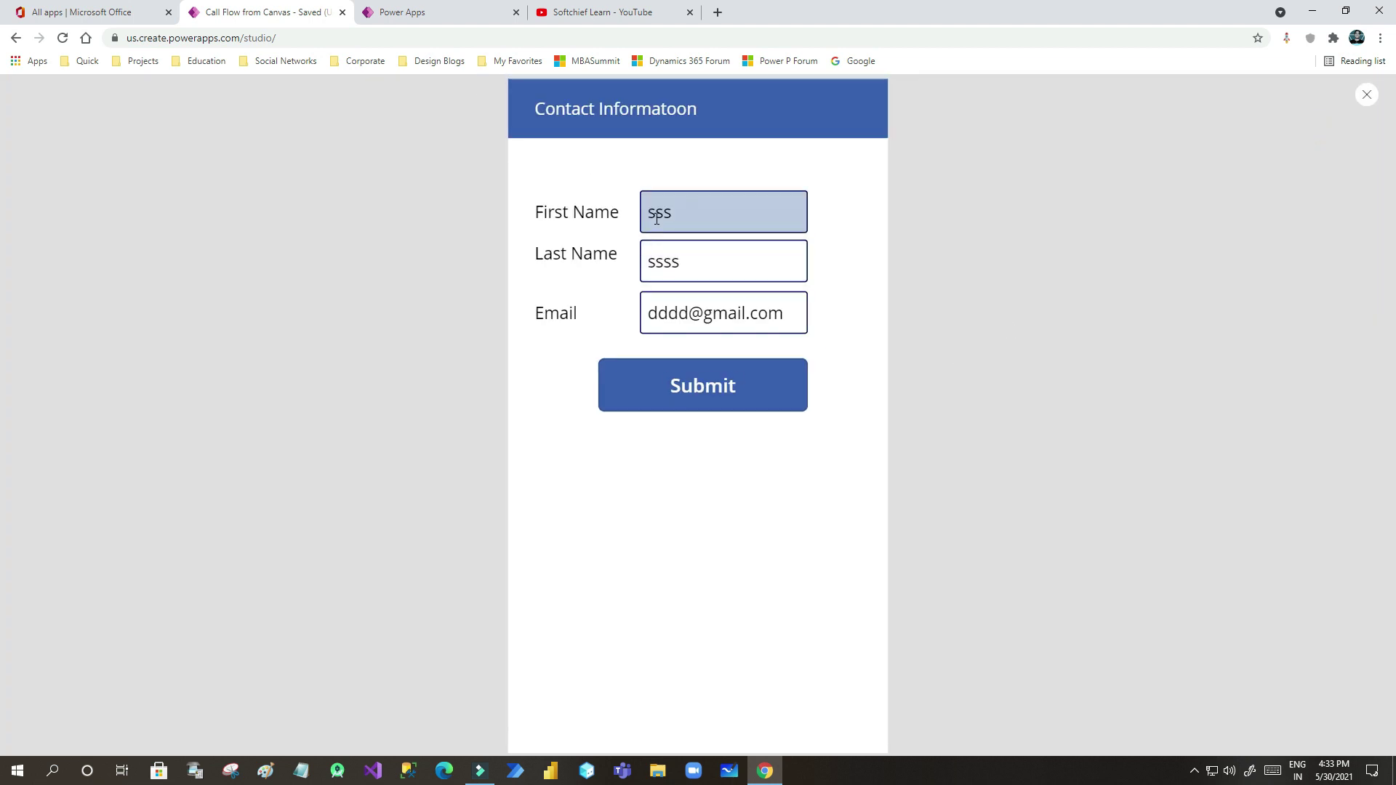
pyautogui.doubleClick(659, 212)
pyautogui.write('test q')
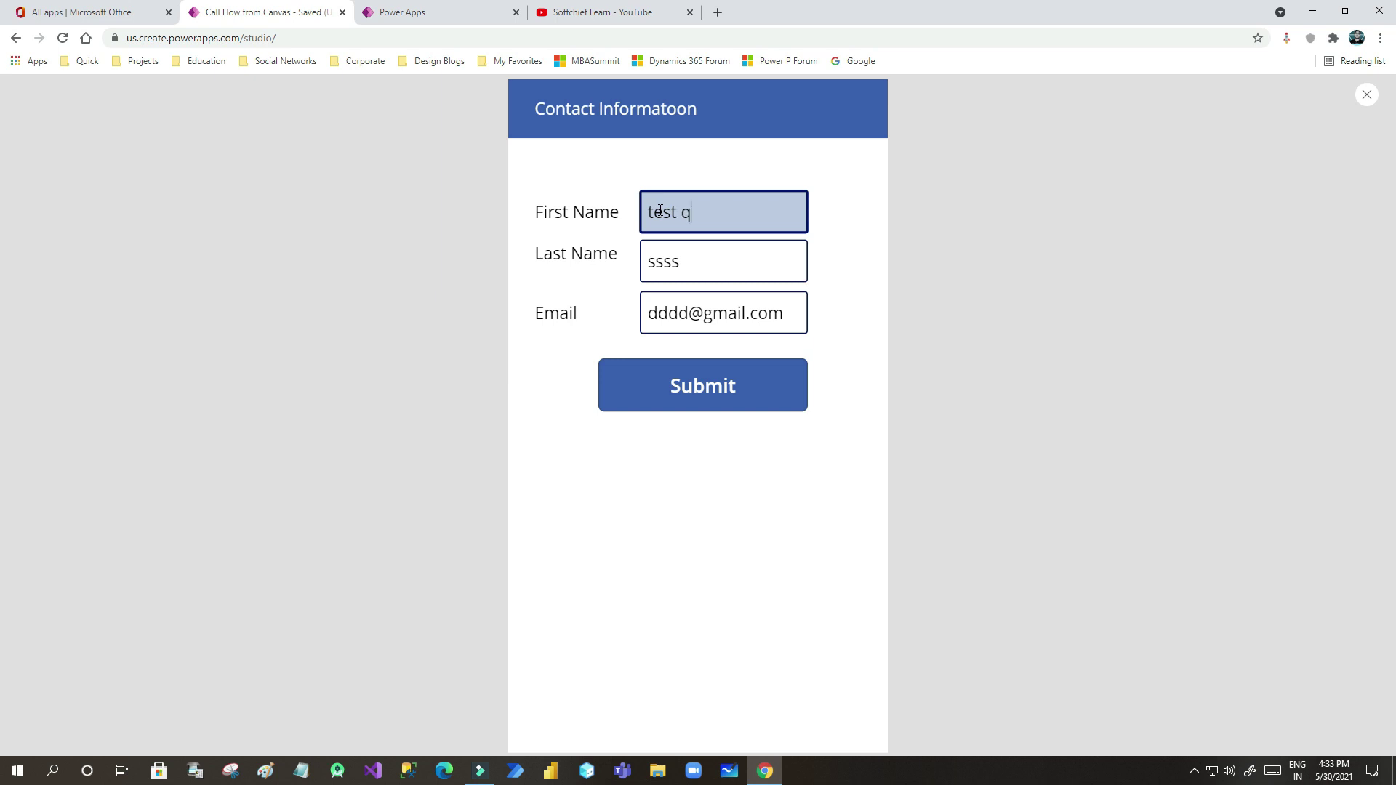
pyautogui.press('Tab')
pyautogui.write('qwqqqq')
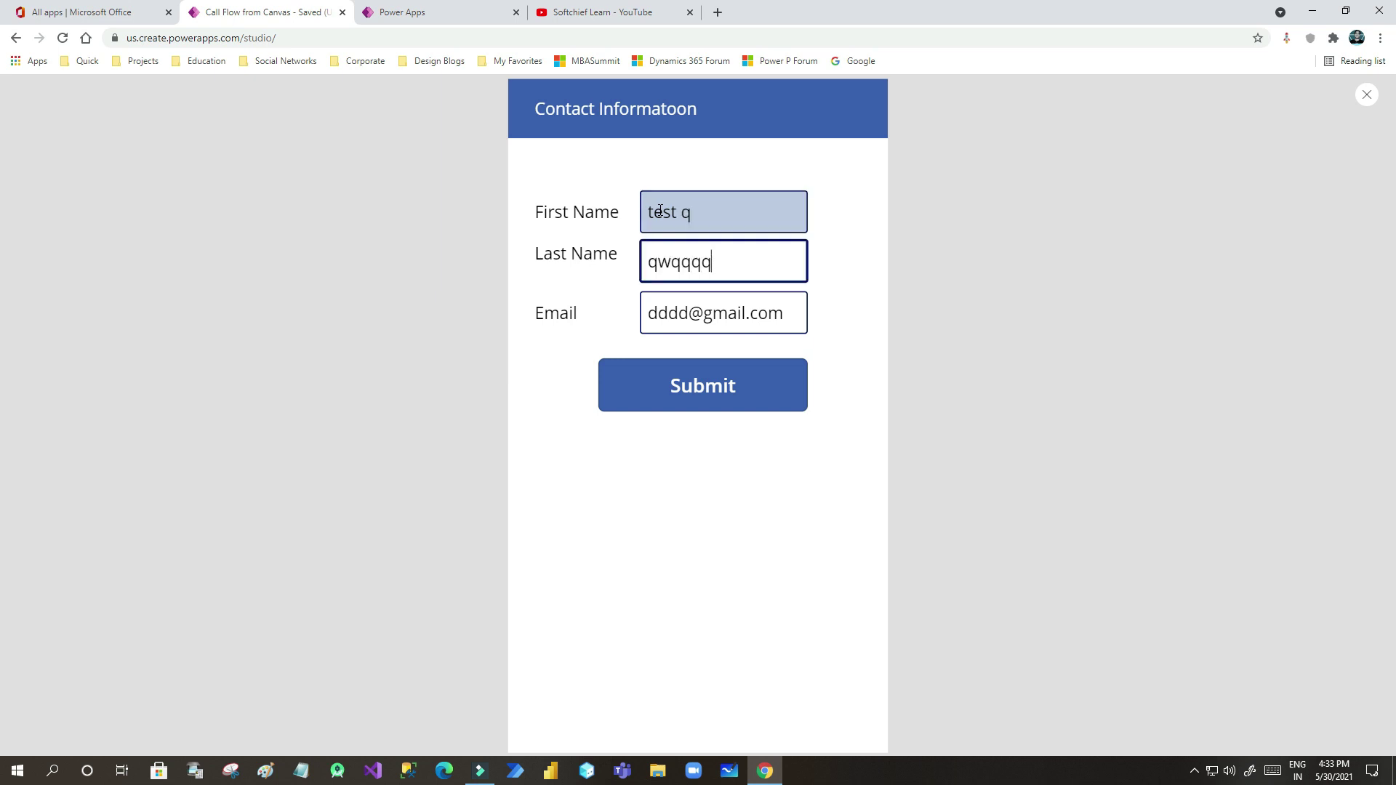
pyautogui.press('Tab')
pyautogui.click(684, 313)
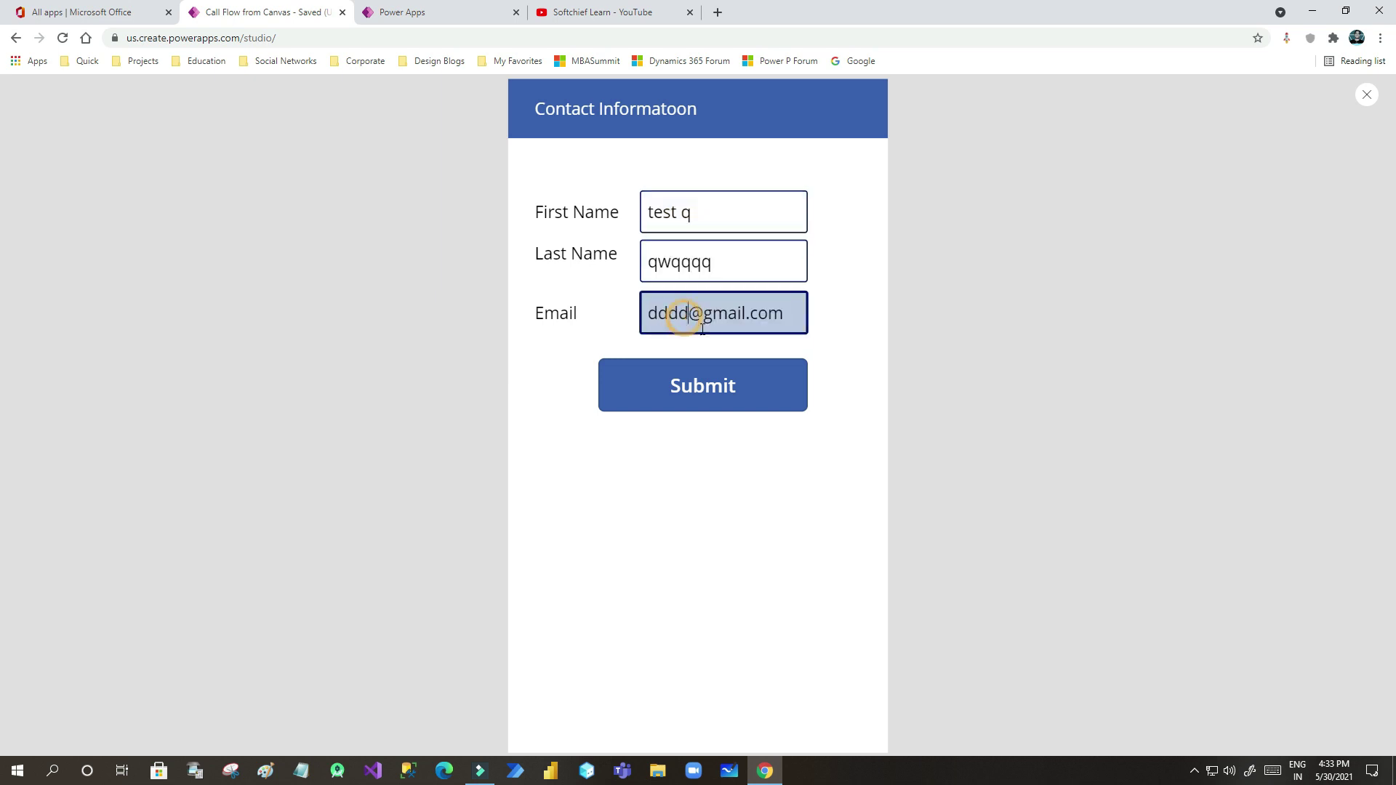
pyautogui.moveTo(688, 313); pyautogui.dragTo(616, 313)
pyautogui.press('BackSpace')
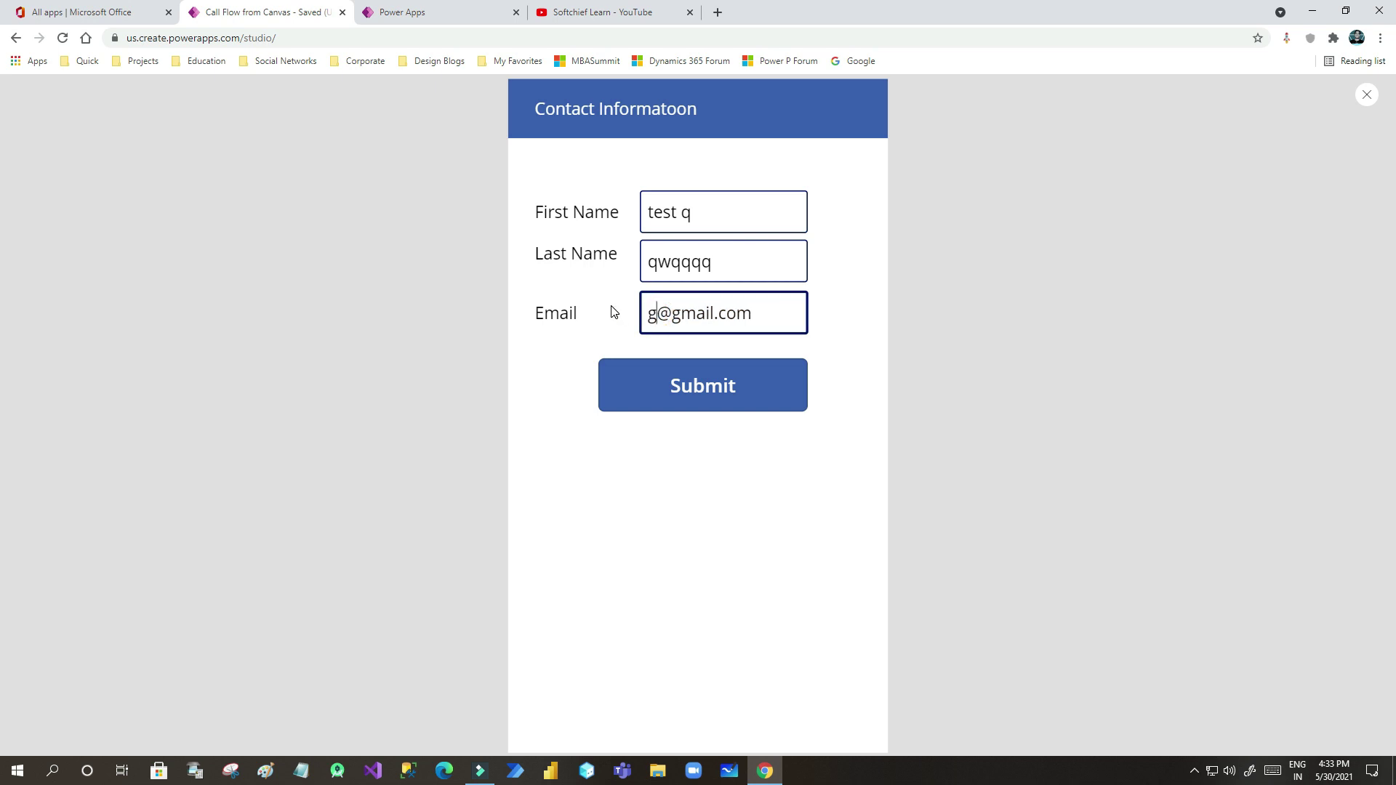
pyautogui.write('ggg')
# Submit the contact and confirm 'The lead is created' appears below Submit.
pyautogui.click(711, 397)
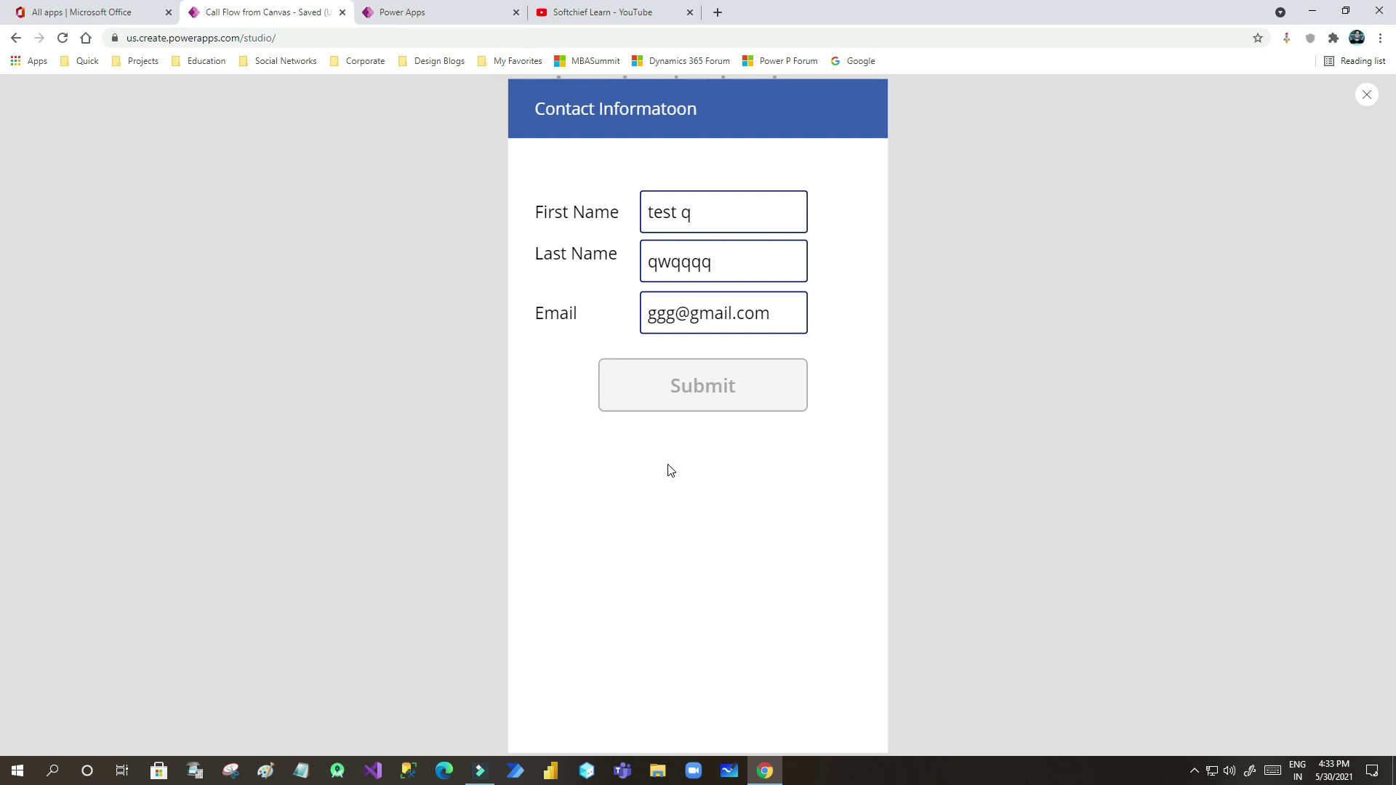
pyautogui.moveTo(541, 483); pyautogui.dragTo(679, 481)
pyautogui.click(623, 483)
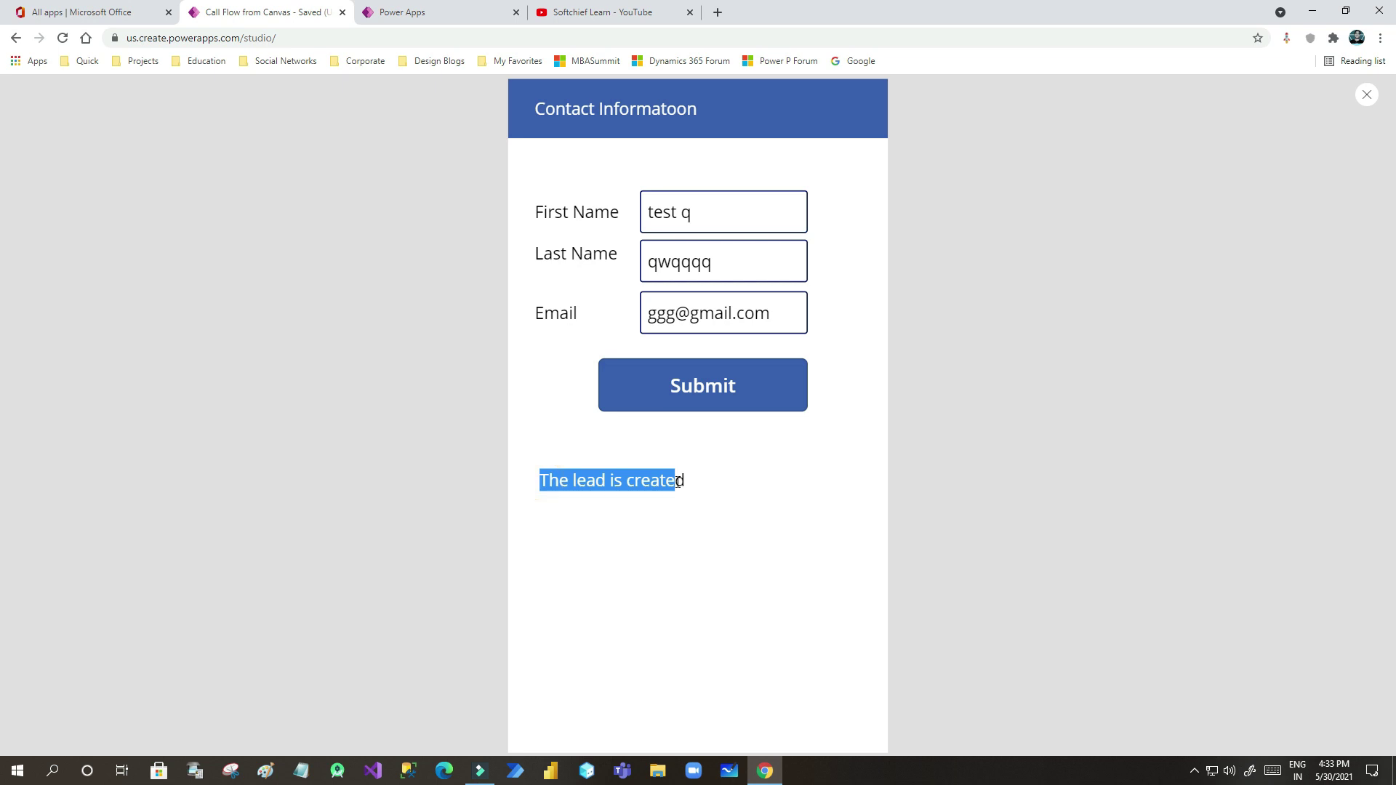
pyautogui.click(446, 14)
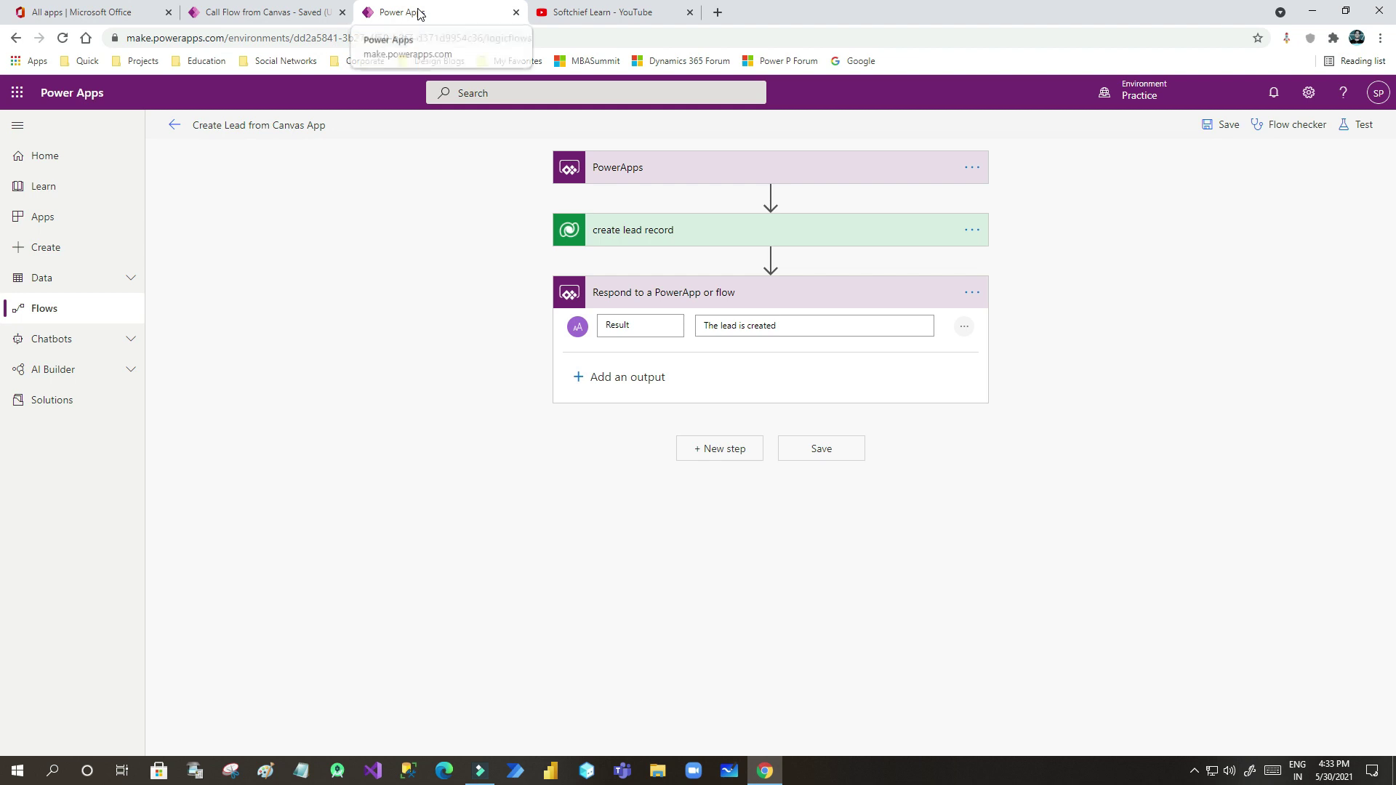
# Compare the preview message with the flow, then select the Result value 'The lead is created'.
pyautogui.click(269, 16)
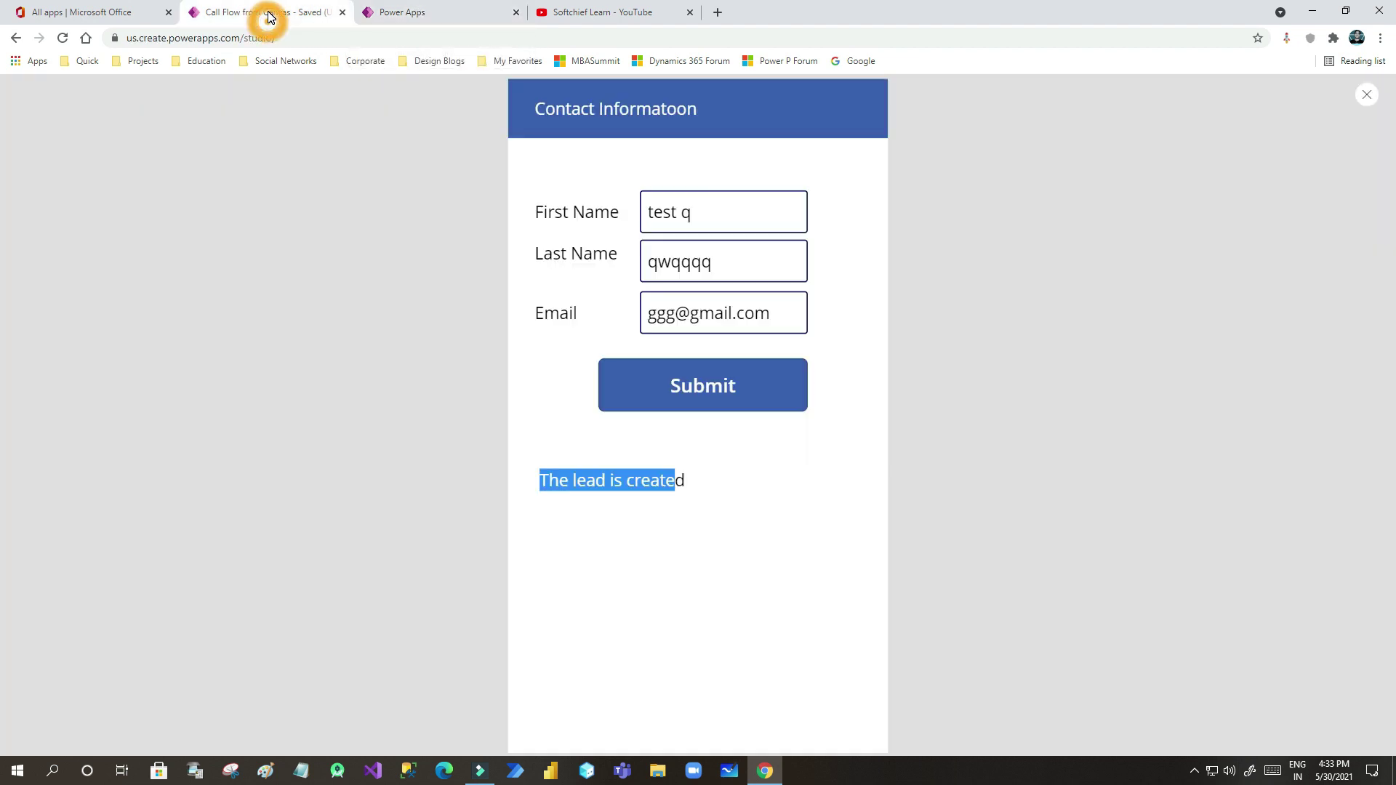
pyautogui.click(405, 16)
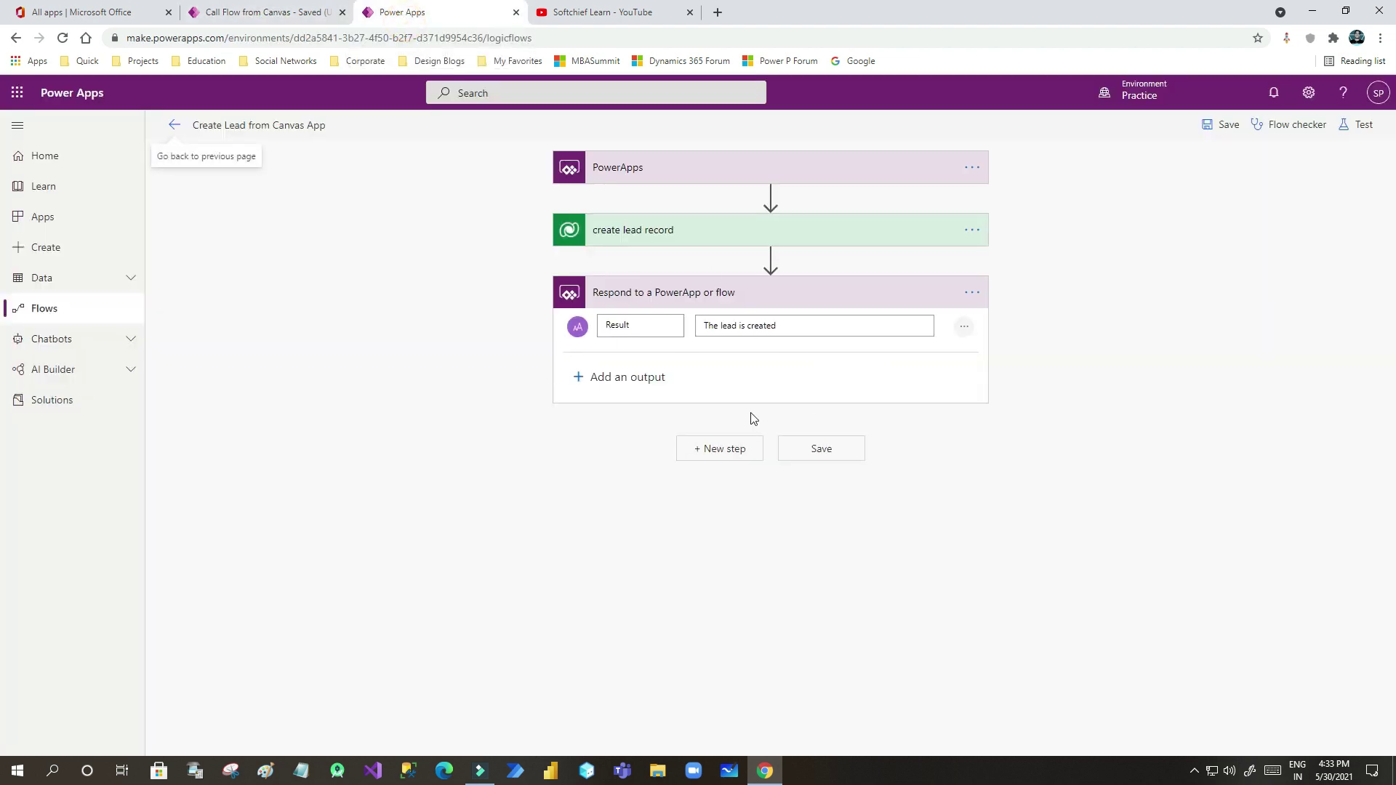
pyautogui.click(270, 21)
pyautogui.click(700, 496)
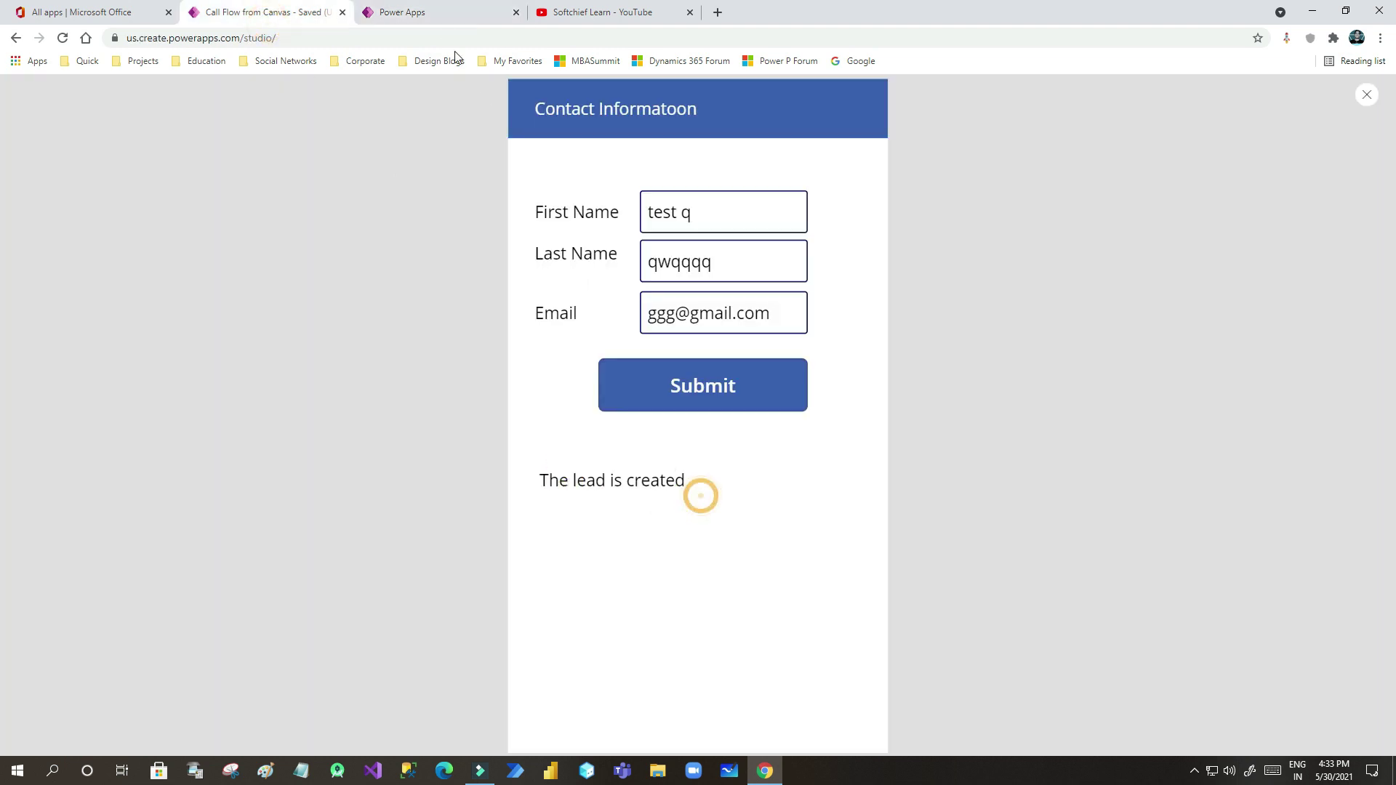
pyautogui.click(436, 16)
pyautogui.tripleClick(765, 328)
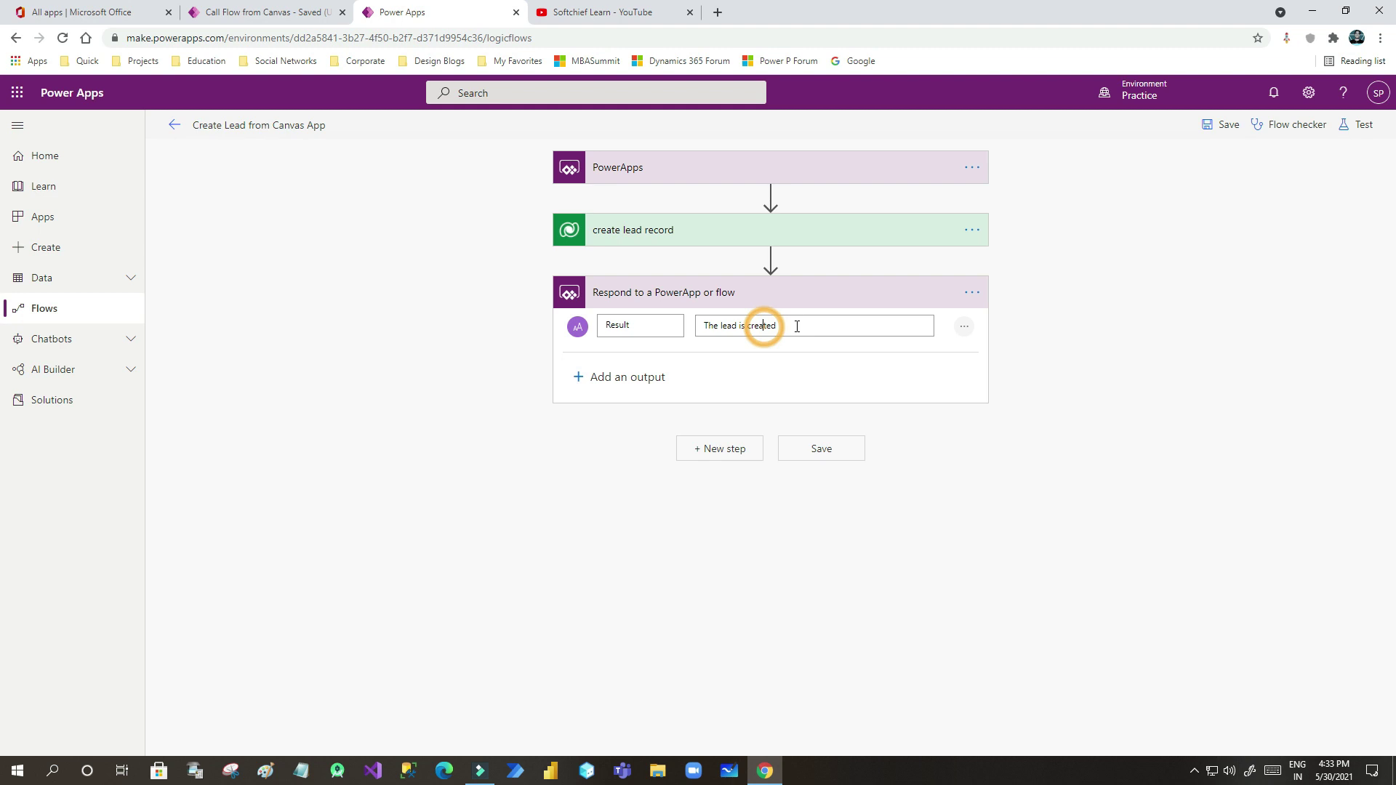